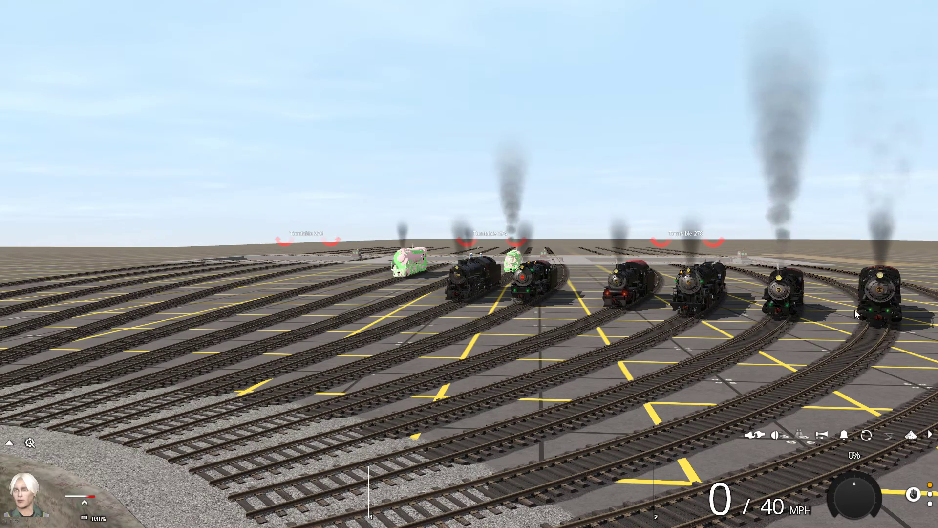
Switch on the headlights of the steam locomotives standing in the row of yard tracks.
left_click(870, 297)
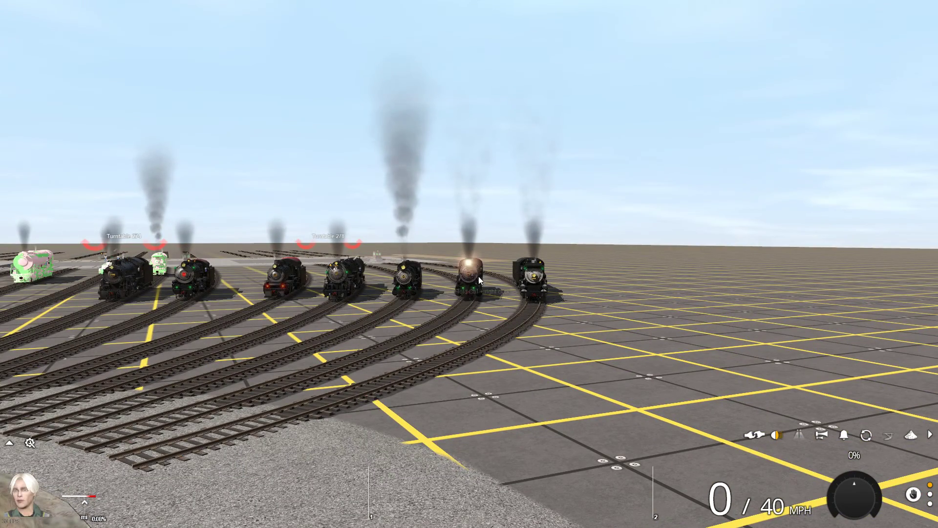
left_click(543, 282)
left_click(353, 283)
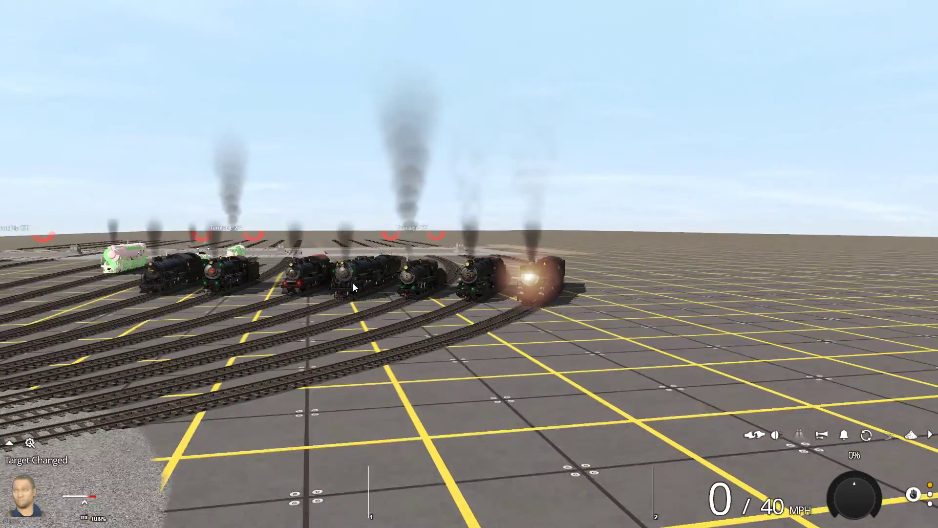
left_click(354, 287)
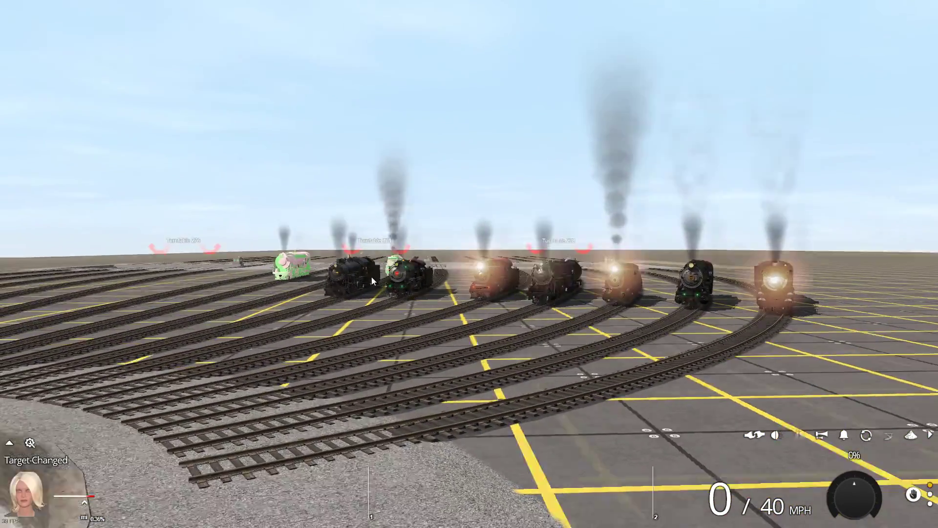
left_click(401, 276)
left_click(412, 279)
left_click(877, 298)
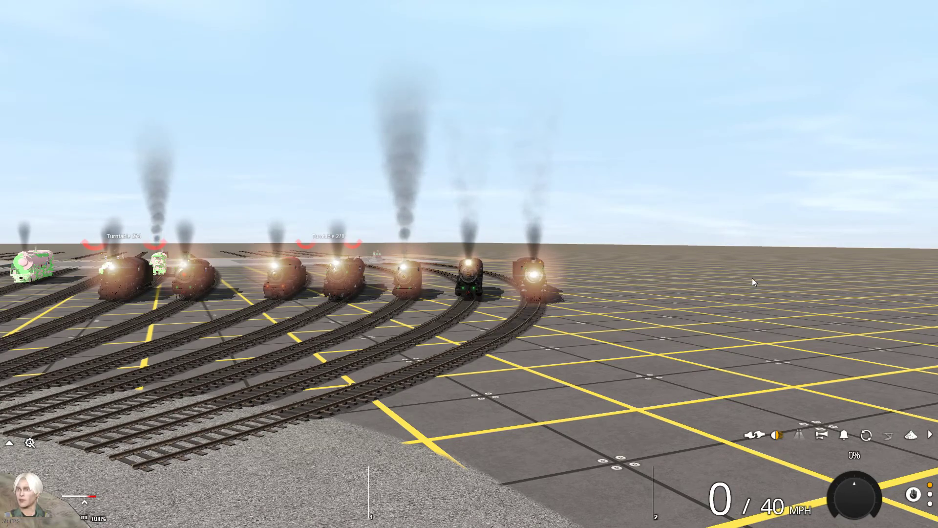
Compare the lit headlights along the row and switch the locomotives' headlights off one by one.
left_click_drag(759, 270, 699, 293)
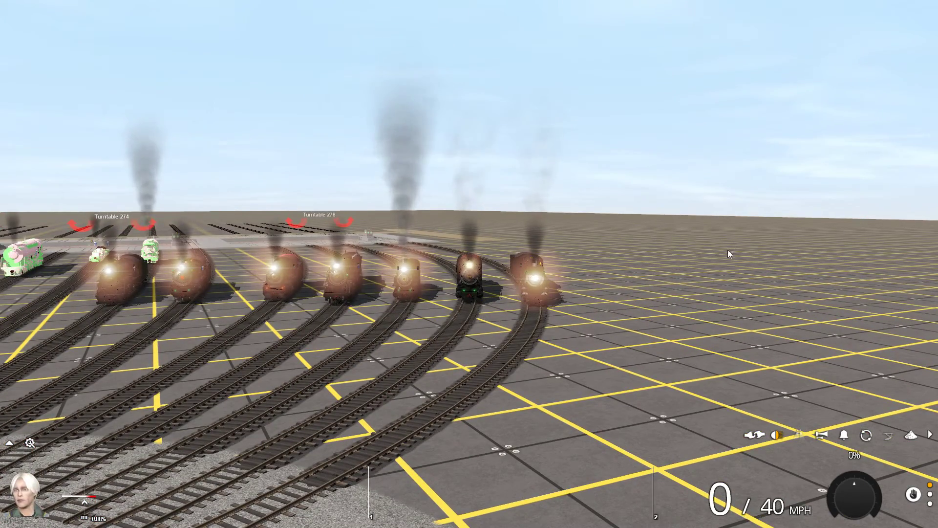
left_click_drag(529, 315, 387, 350)
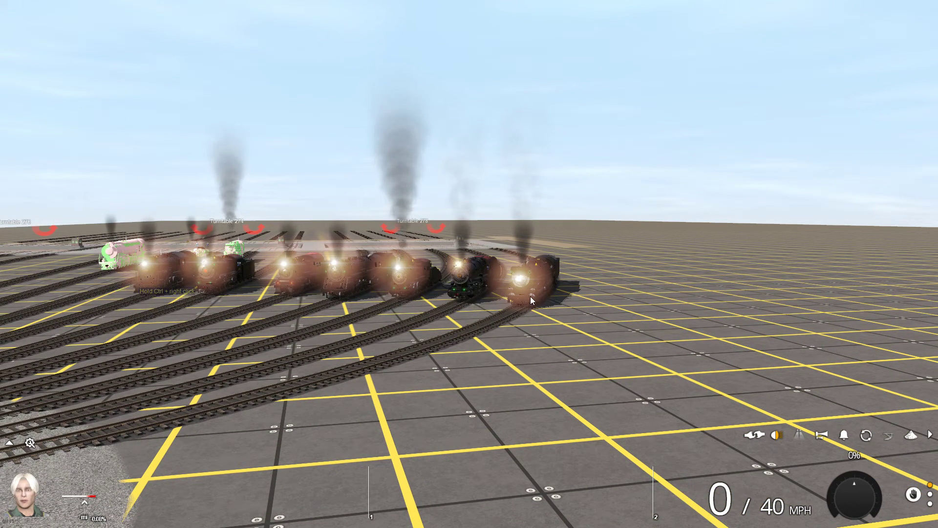
left_click_drag(209, 310, 212, 313)
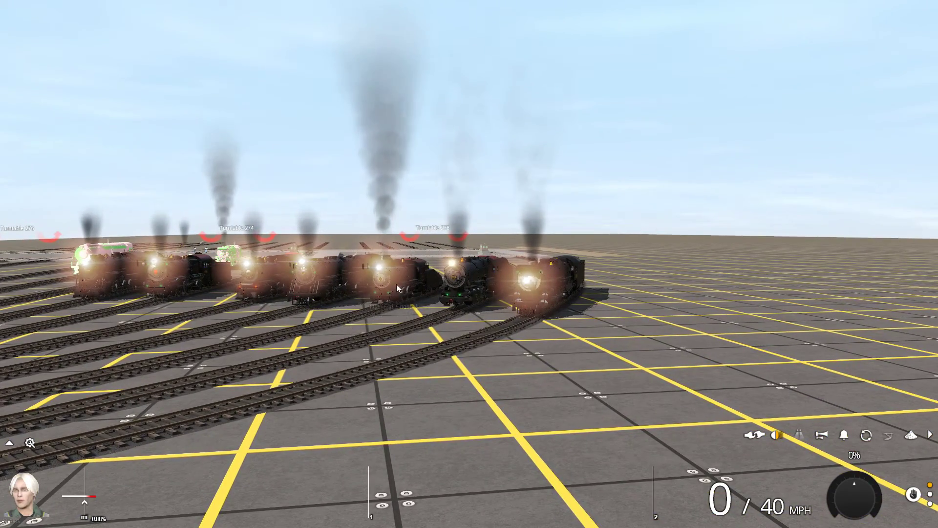
scroll(403, 278, "down", 1)
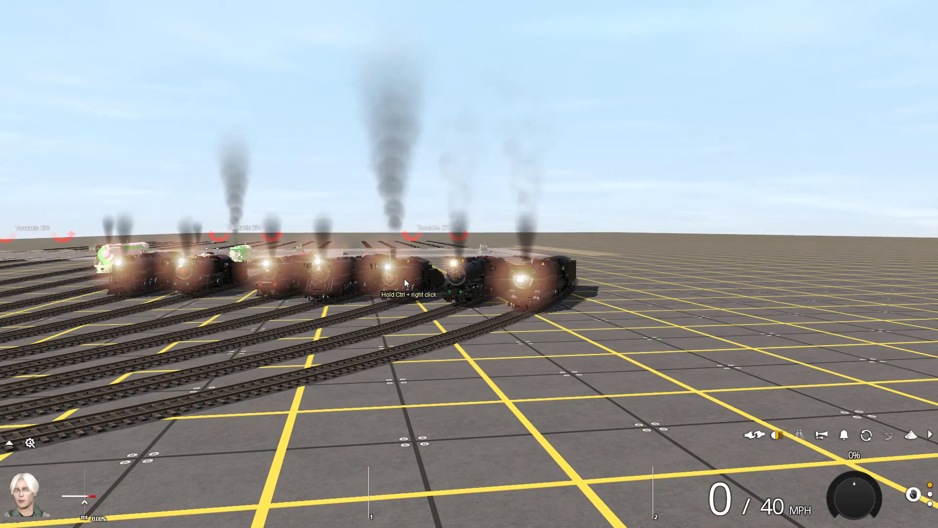
left_click(530, 279)
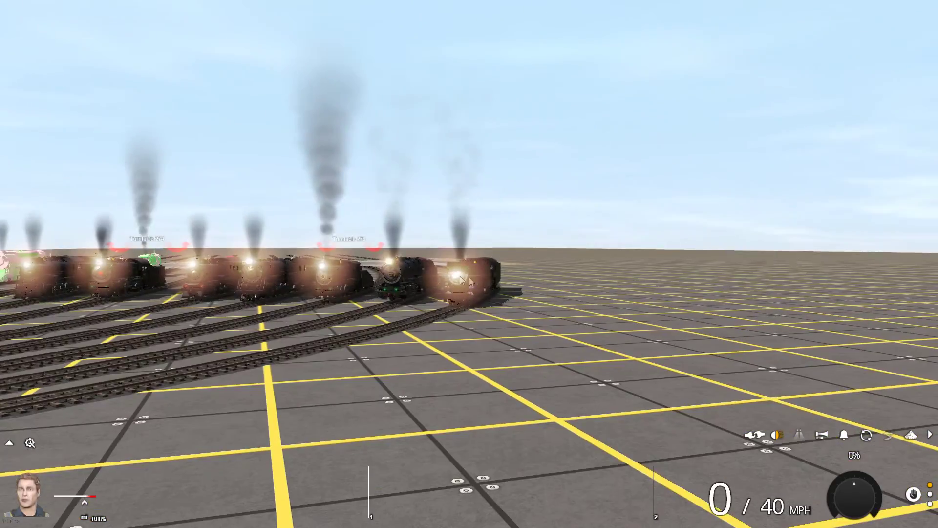
left_click(407, 275)
left_click(404, 279)
left_click(403, 279)
left_click(400, 282)
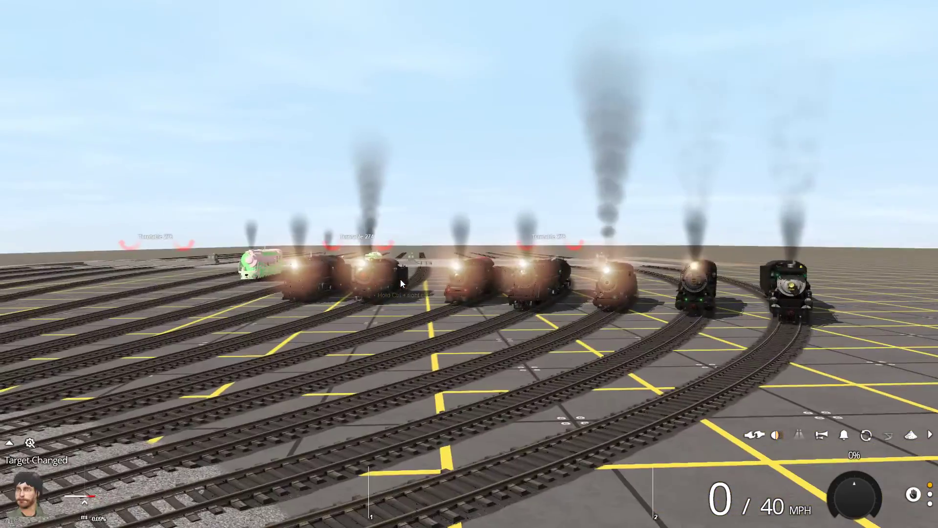
left_click(400, 280)
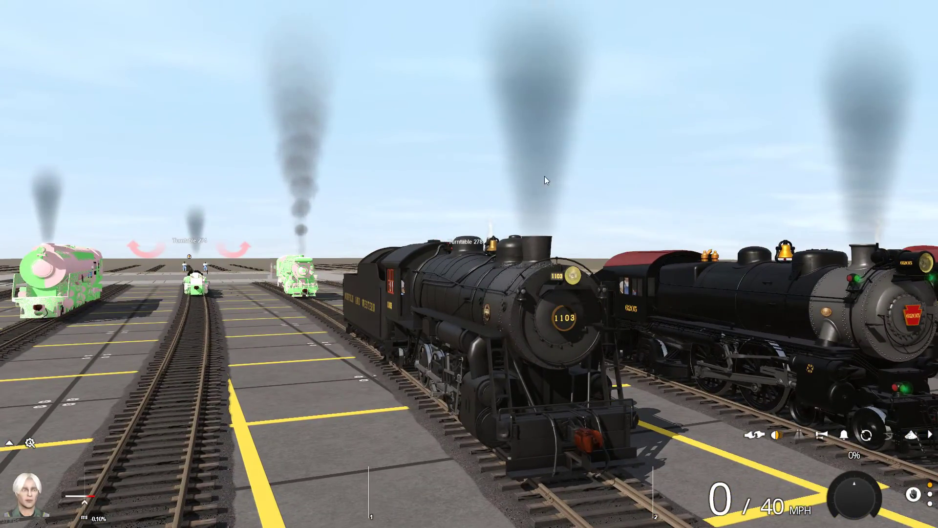
Examine the headlight glow of Norfolk and Western locomotive 1103 and its neighbours from different distances and angles.
scroll(511, 221, "down", 3)
scroll(502, 242, "down", 3)
key("Up")
key("Left")
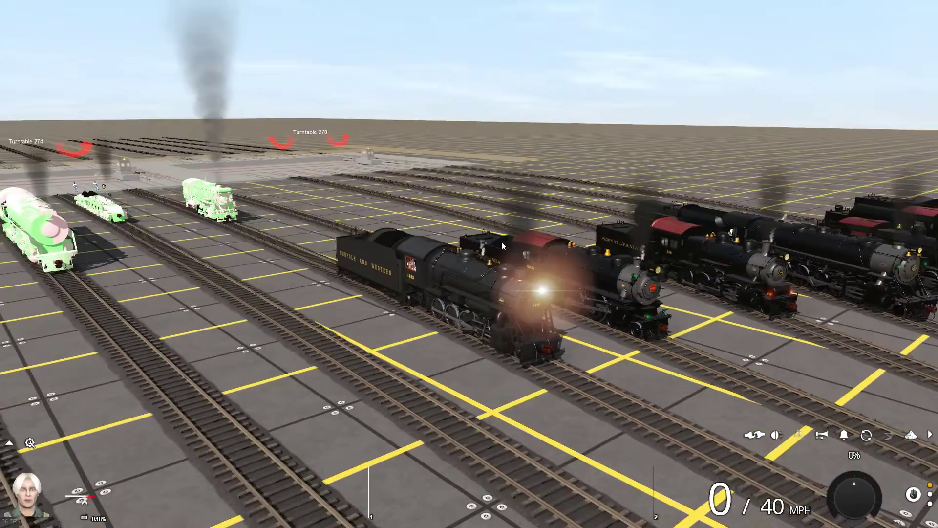
key("4")
right_click(552, 261)
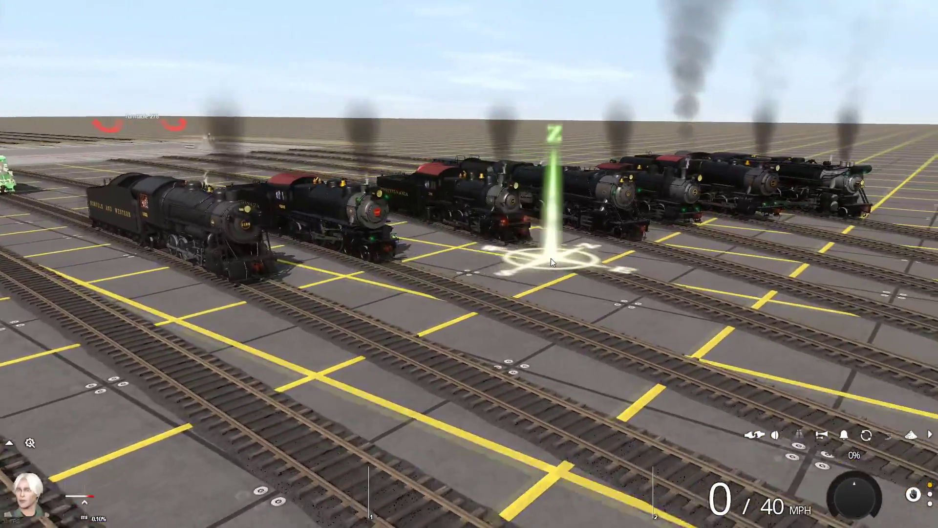
right_click(551, 262)
key("Left")
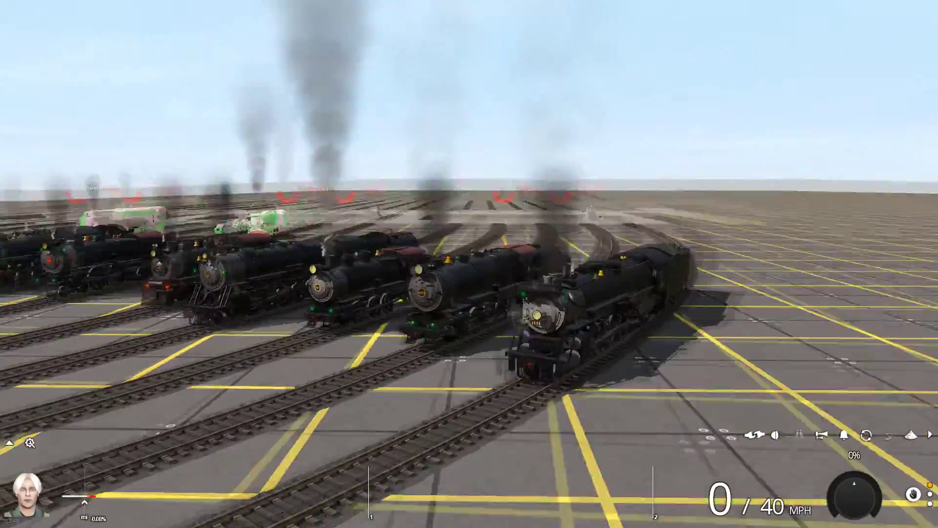
key("Right")
key("Left")
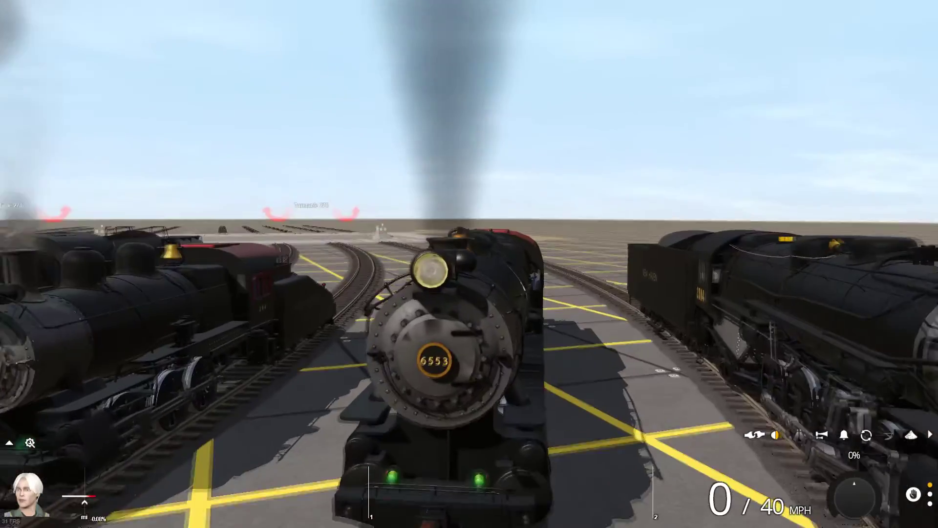
Examine the headlight of locomotive 6553 from nearer and farther away and compare it with the engines beside it.
scroll(561, 239, "down", 3)
key("Left")
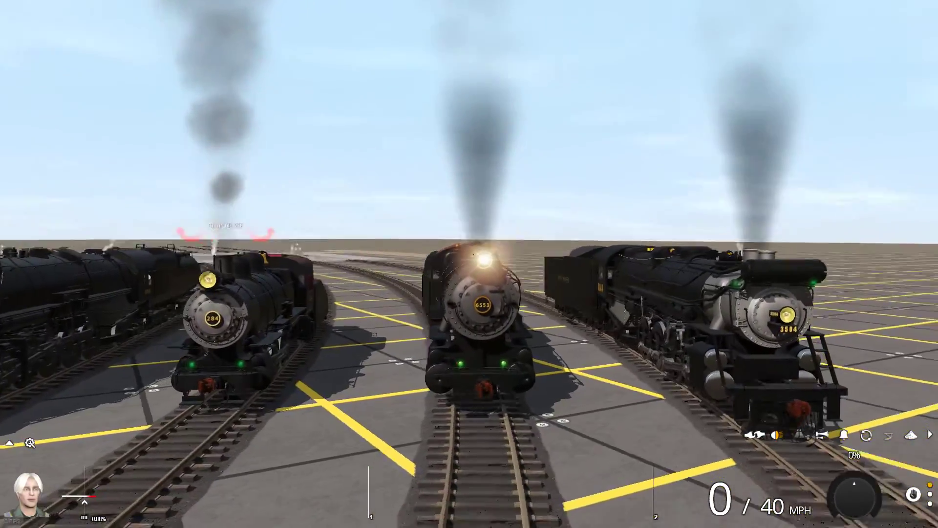
scroll(486, 299, "up", 3)
scroll(486, 299, "down", 3)
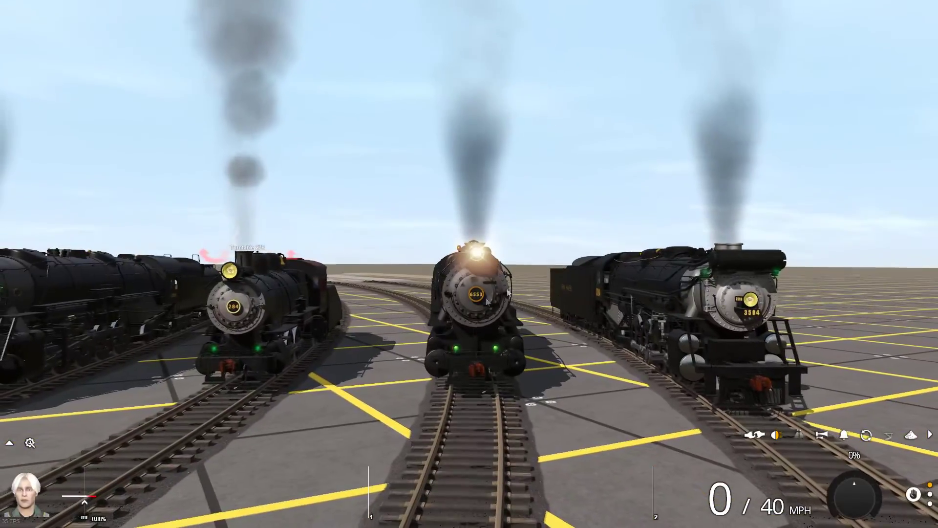
scroll(507, 291, "down", 5)
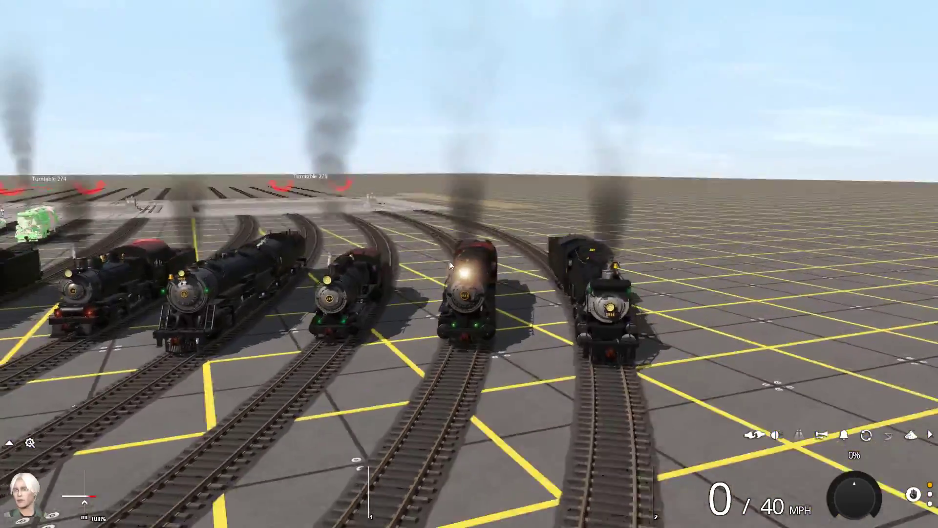
Inspect the whole row of locomotives from the roaming camera and return the view to Norfolk and Western 1103.
key("4")
right_click(293, 268)
right_click(371, 239)
right_click(826, 320)
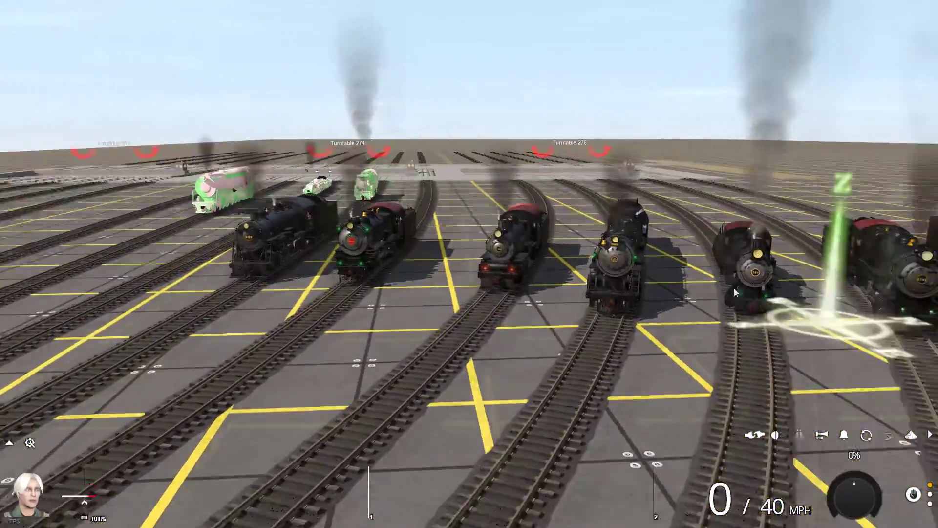
right_click(86, 264)
right_click(420, 289)
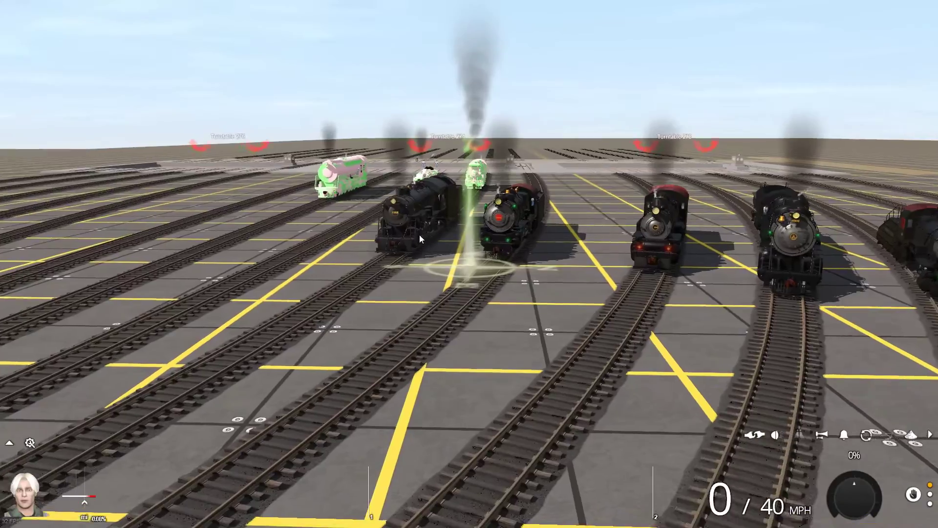
left_click(419, 238)
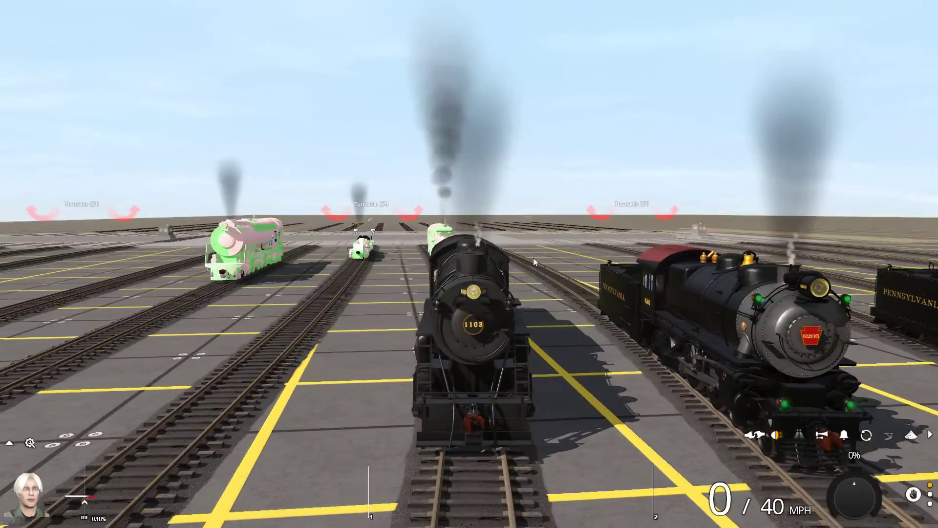
scroll(536, 290, "down", 6)
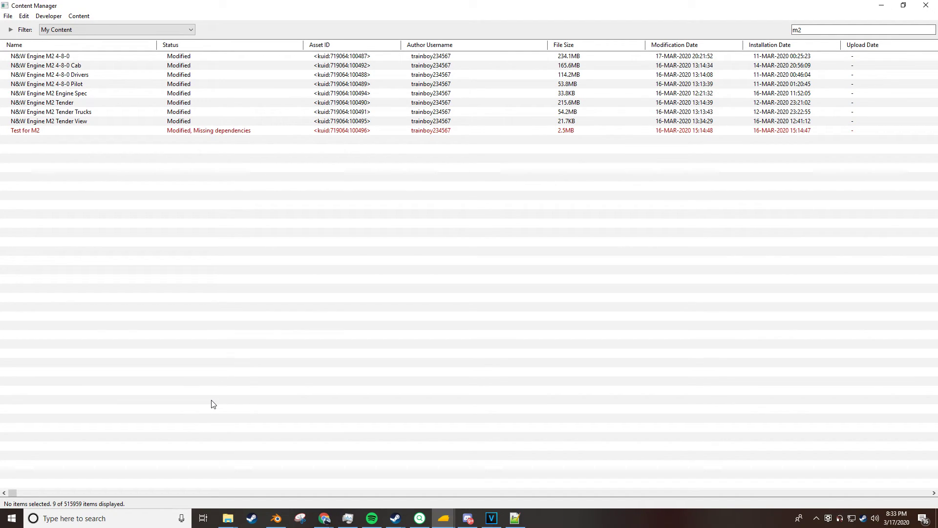
In Content Manager, clear the asset search and set the content filter to All Content.
key("BackSpace")
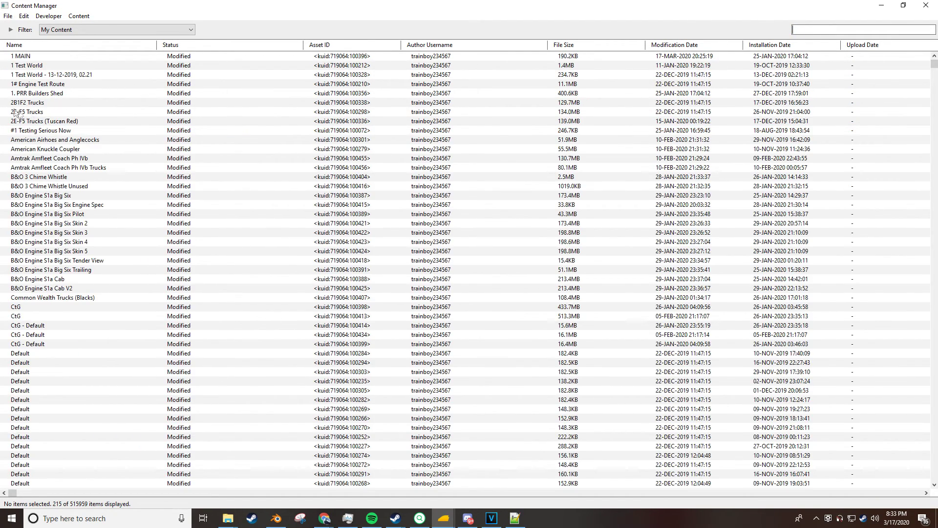
left_click(105, 30)
left_click(86, 77)
left_click(856, 30)
left_click(153, 30)
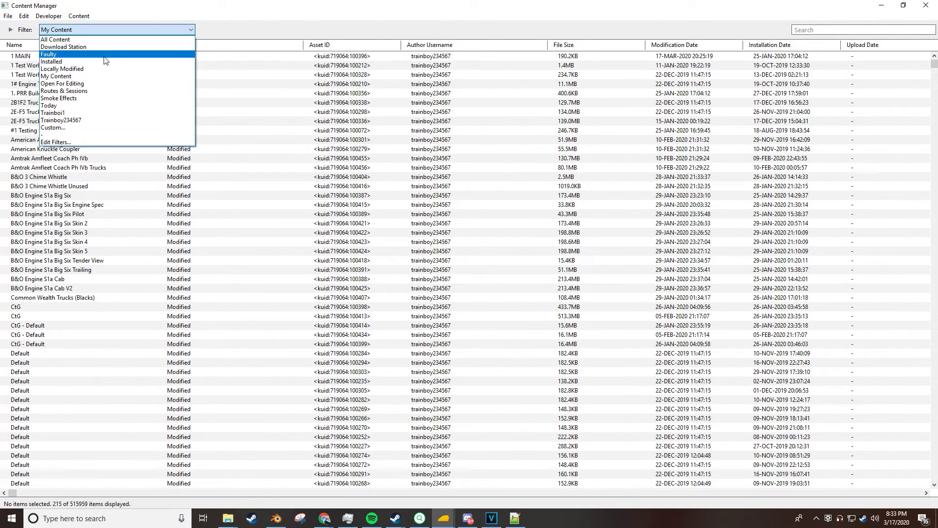
left_click(73, 40)
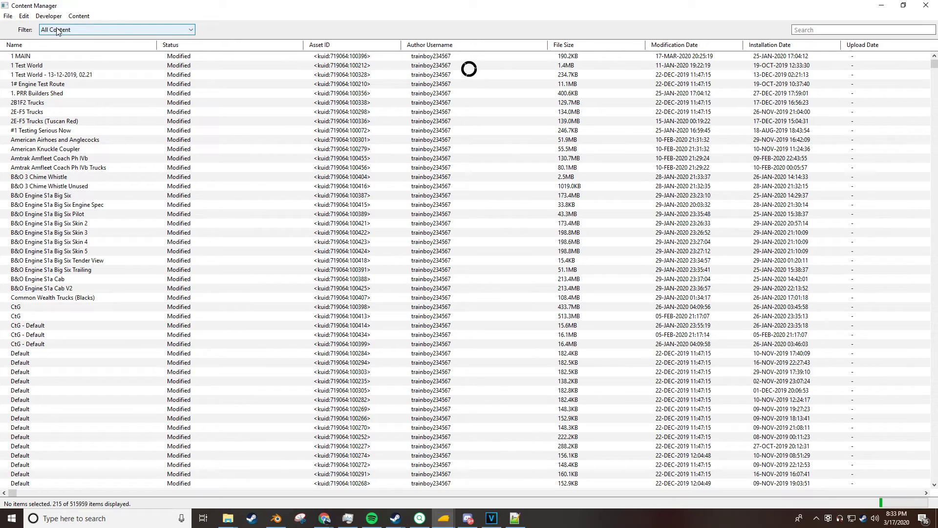
Filter the asset list to My Content and search for "m2".
left_click(72, 31)
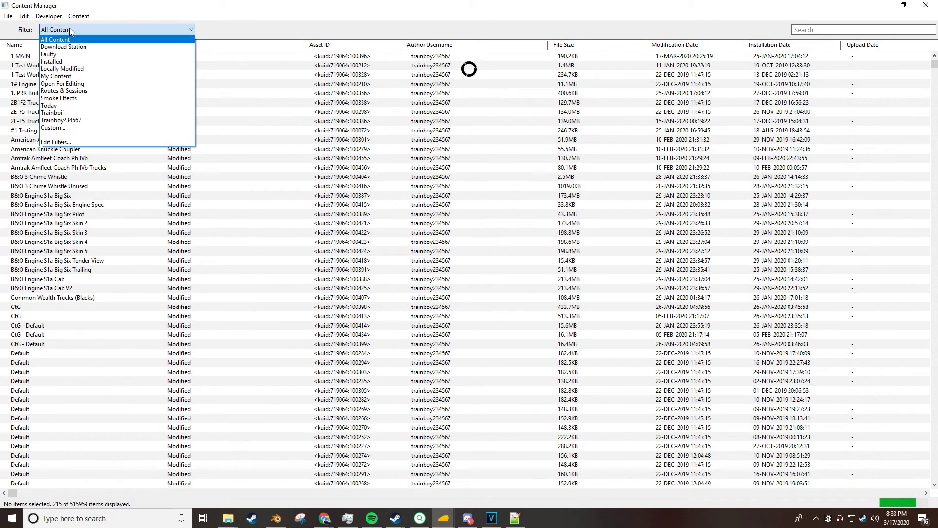
left_click(71, 77)
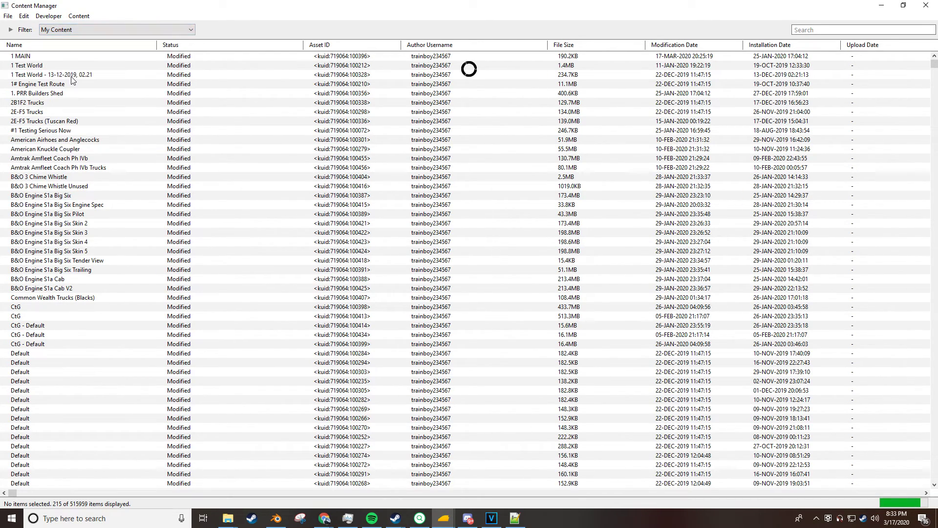
left_click(852, 30)
type("m2")
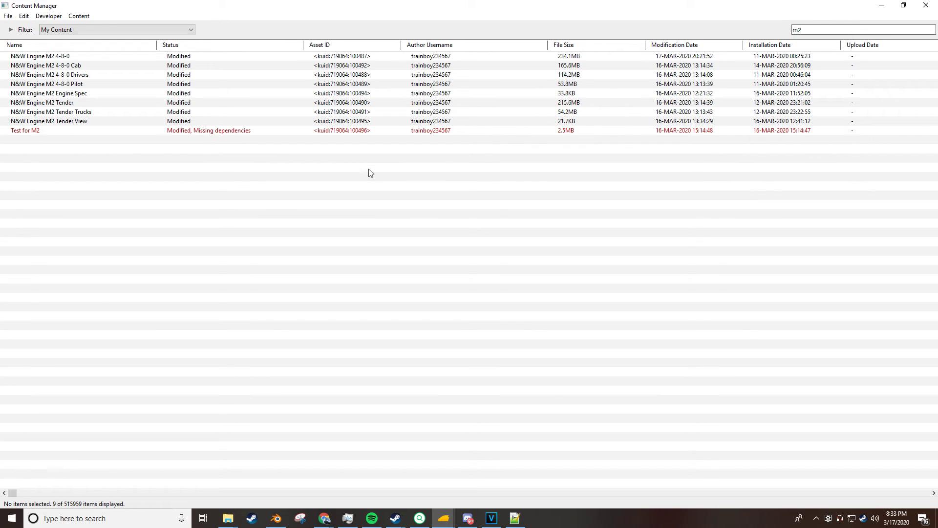
Open the config file text of the asset N&W Engine M2 4-8-0 for editing.
left_click(117, 58)
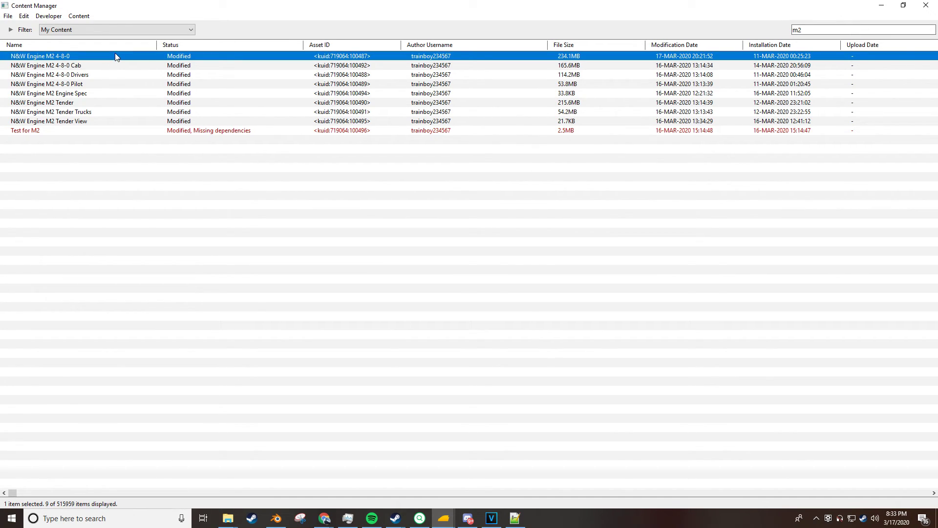
right_click(117, 58)
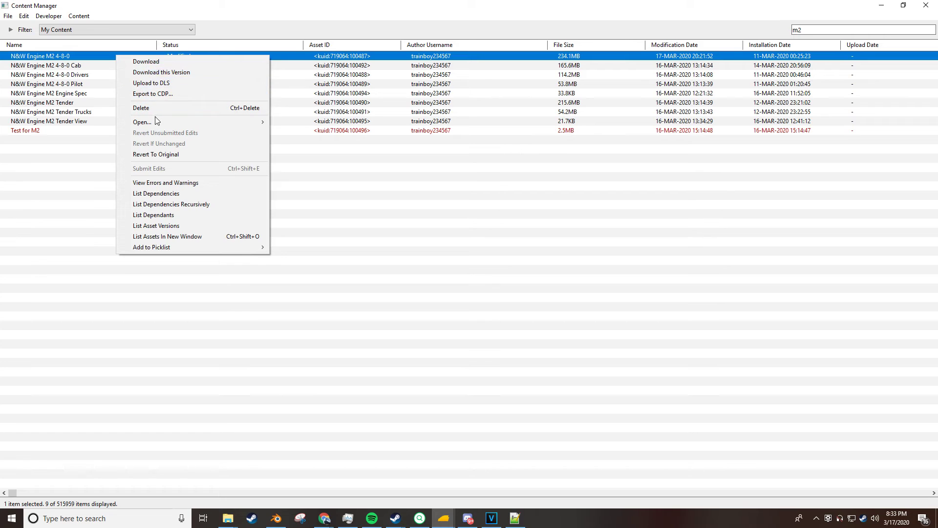
mouse_move(156, 120)
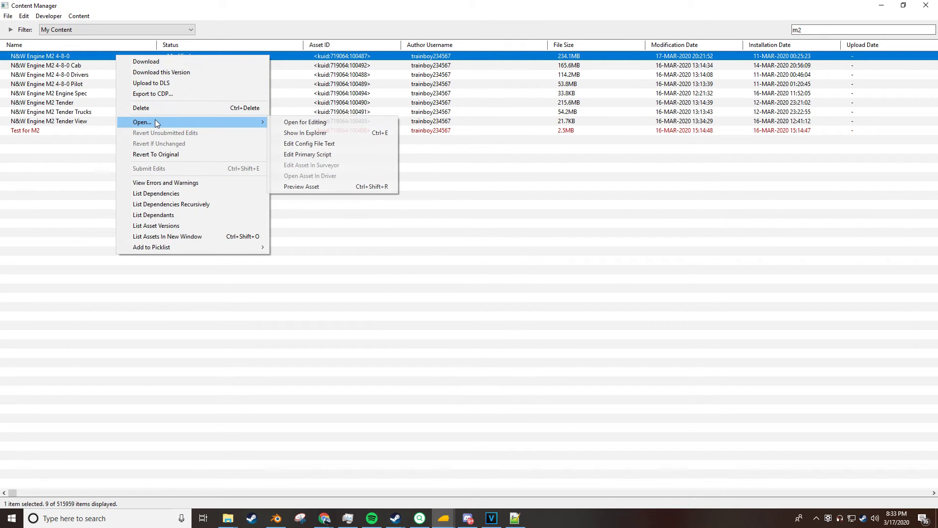
left_click(311, 143)
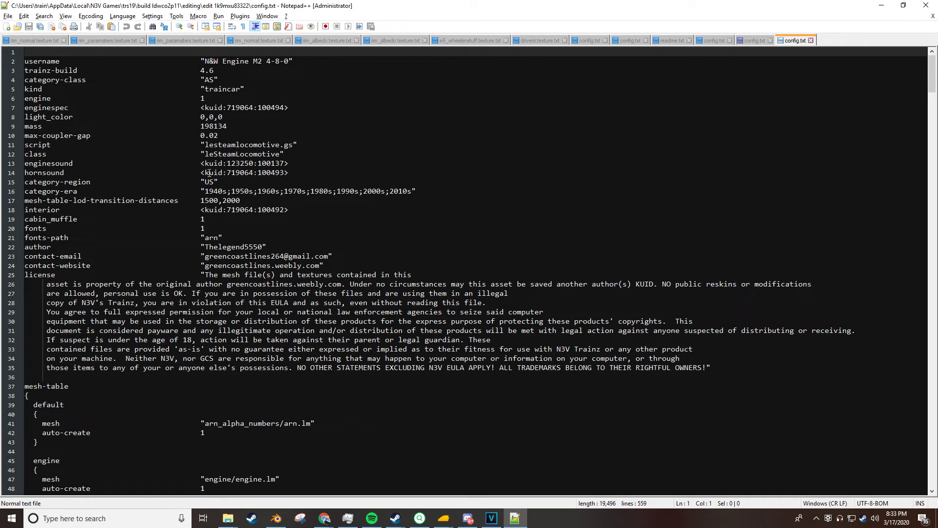
Locate the headlight effect in the engine section of the mesh-table and enlarge the text for reading.
scroll(209, 172, "down", 10)
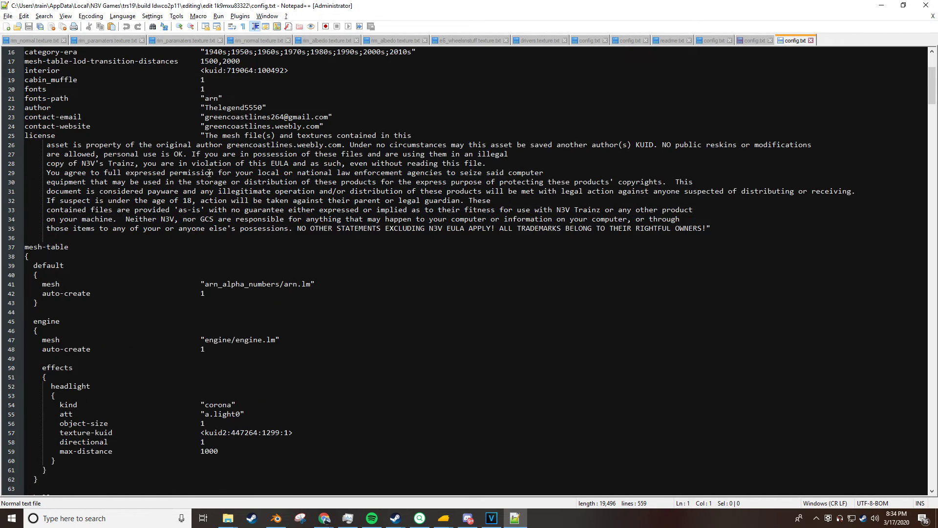
scroll(209, 172, "down", 1)
scroll(88, 254, "up", 4, "ctrl")
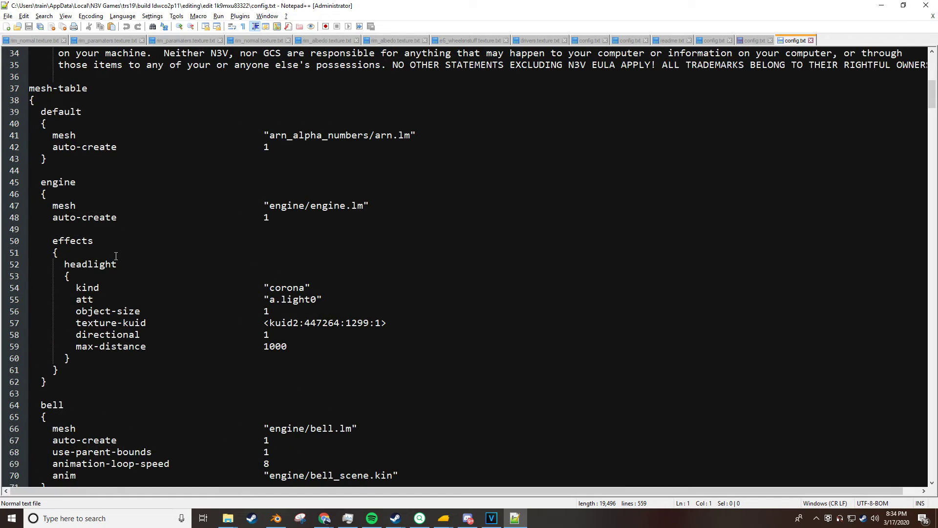
scroll(95, 268, "down", 1)
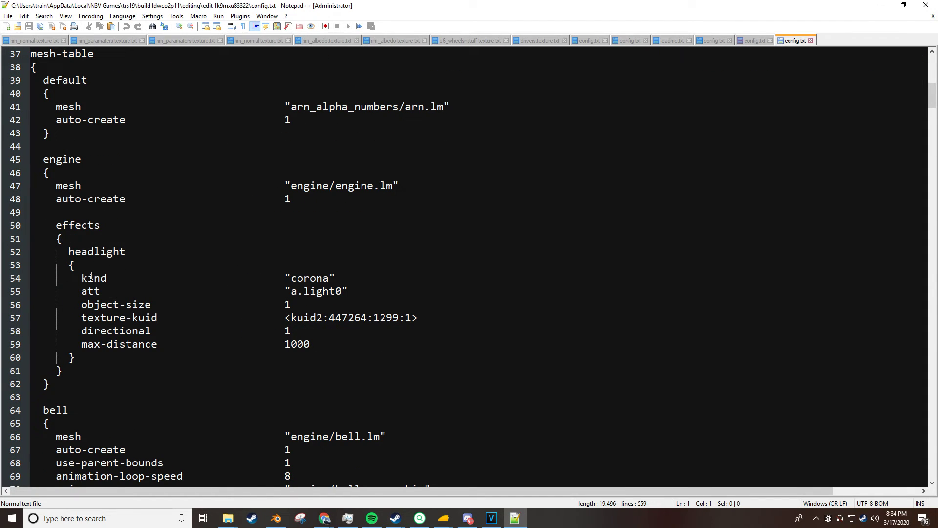
Examine the tags of the headlight corona effect, from its kind down to its max-distance.
left_click(99, 228)
left_click(130, 250)
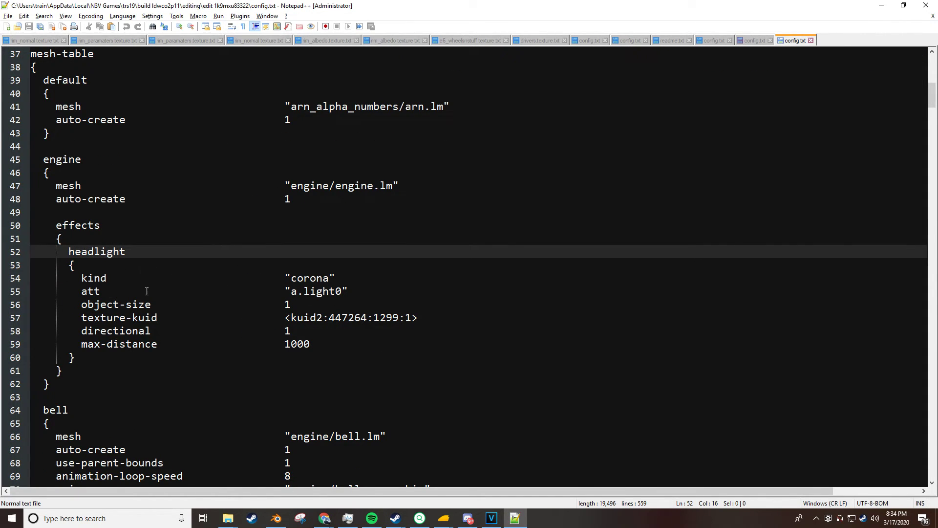
left_click_drag(324, 345, 113, 312)
left_click(241, 332)
left_click(327, 341)
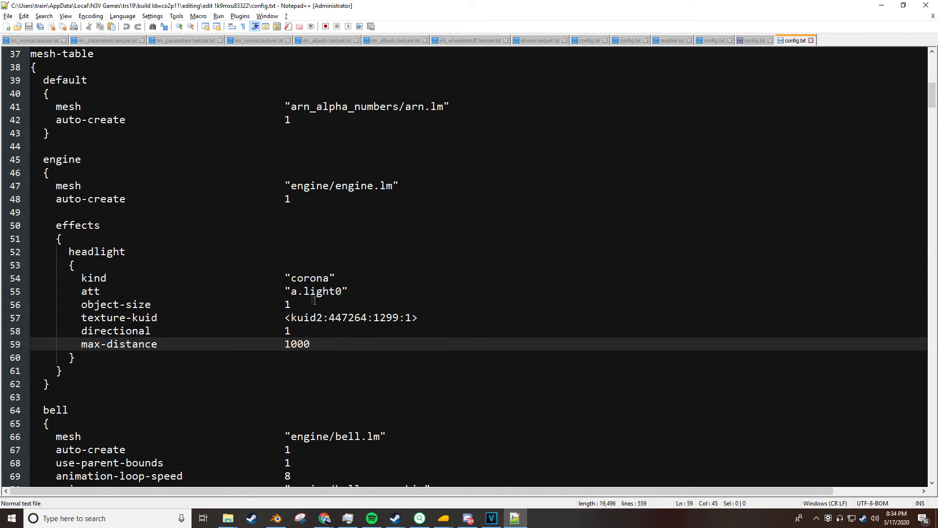
key("Return")
key("Return")
key("Return")
key("Return")
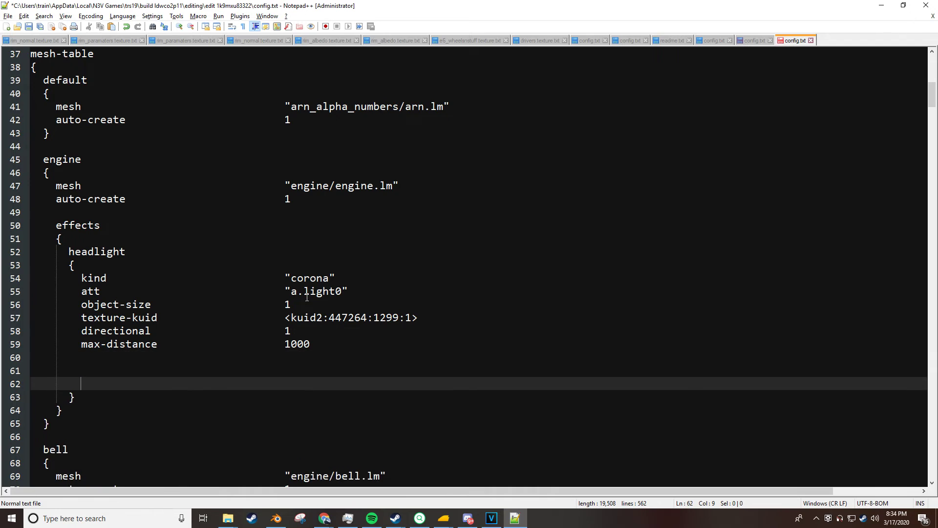
key("ctrl+z")
key("ctrl+z")
key("BackSpace")
key("BackSpace")
key("BackSpace")
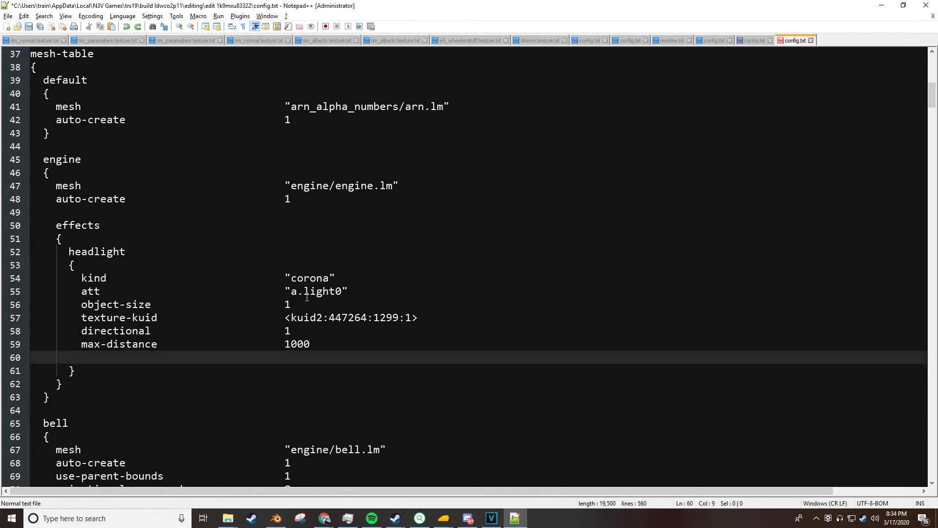
key("BackSpace")
Switch to the Corona Effect wiki page in Chrome and review the supported corona tags and their explanations.
key("alt+Tab")
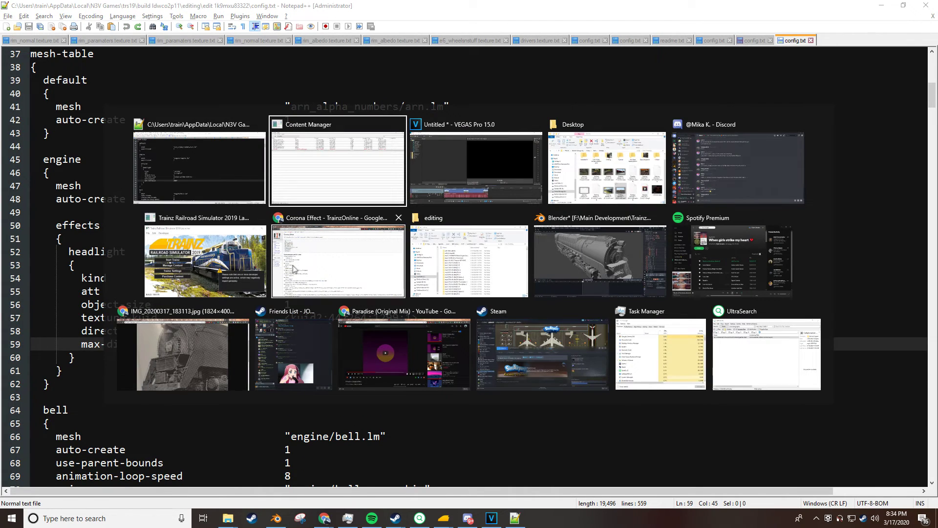
left_click(301, 264)
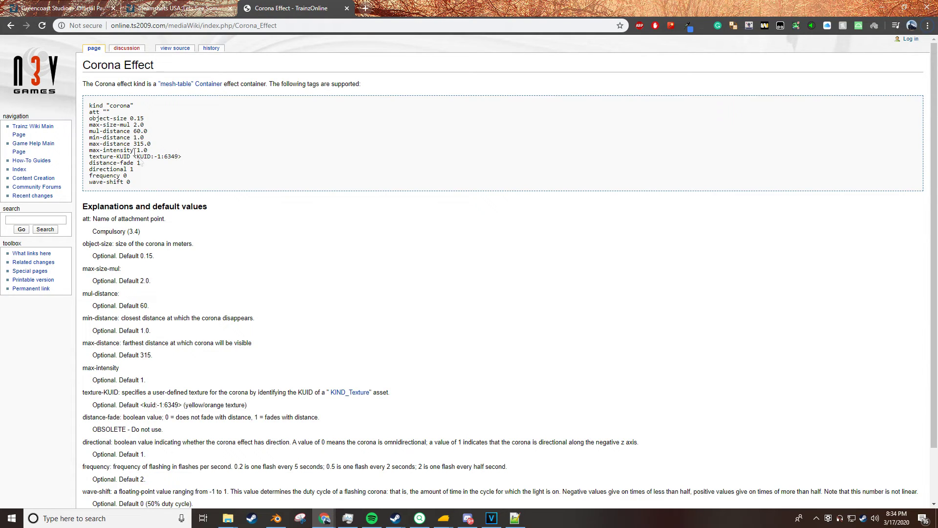
scroll(133, 181, "down", 3)
scroll(144, 293, "up", 2)
key("alt+Tab")
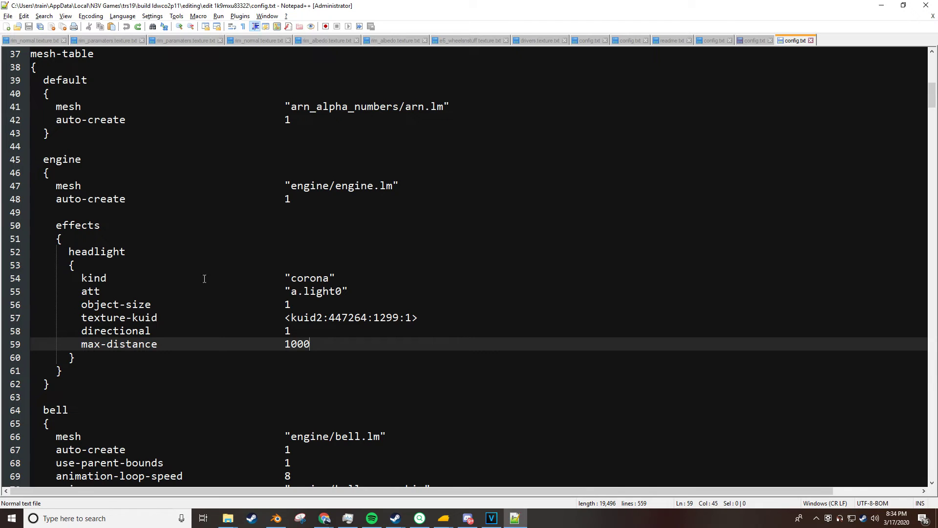
key("Down")
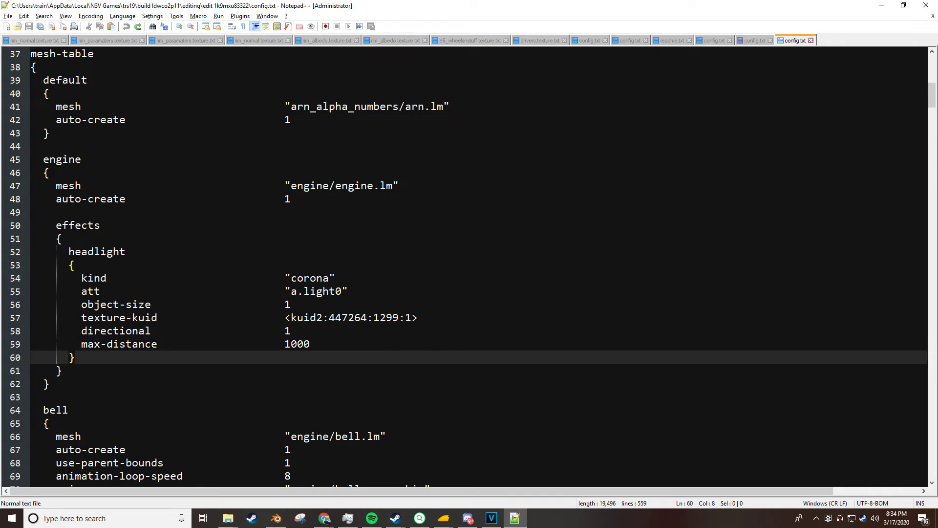
Copy the max-intensity 1.0 line from the wiki page into the headlight effect, on a new line below max-distance.
key("alt+Tab")
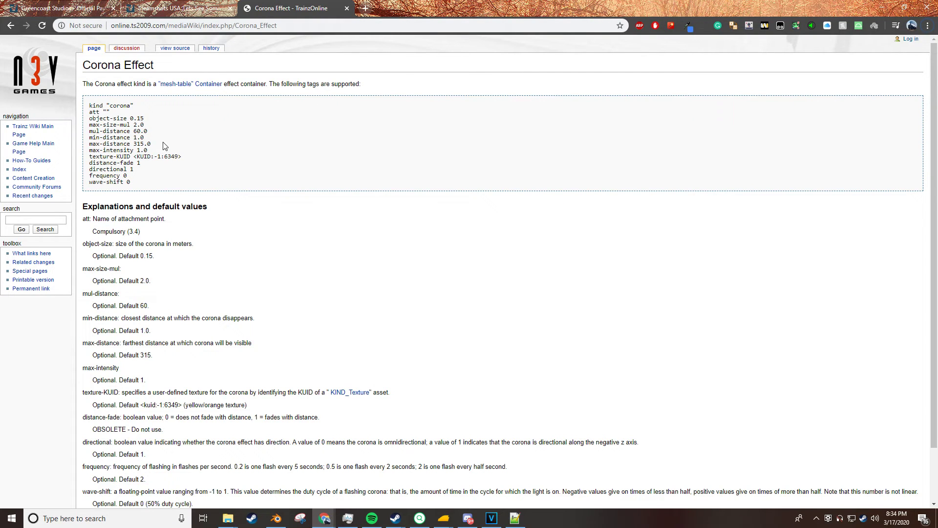
left_click_drag(90, 156, 90, 153)
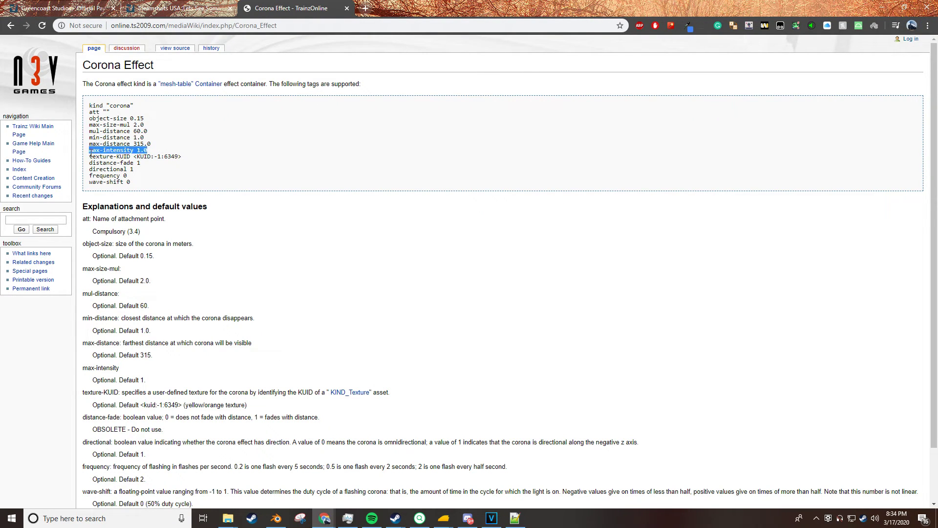
key("alt+Tab")
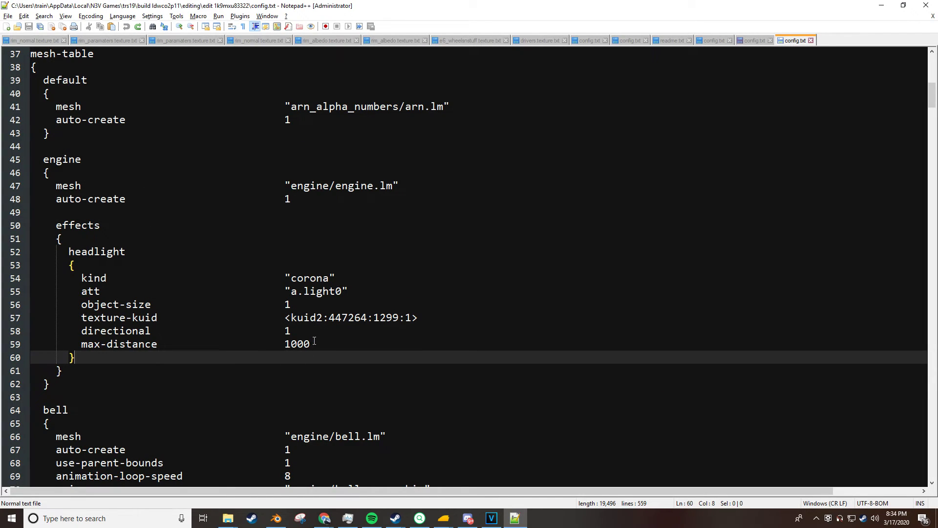
left_click(318, 344)
key("Return")
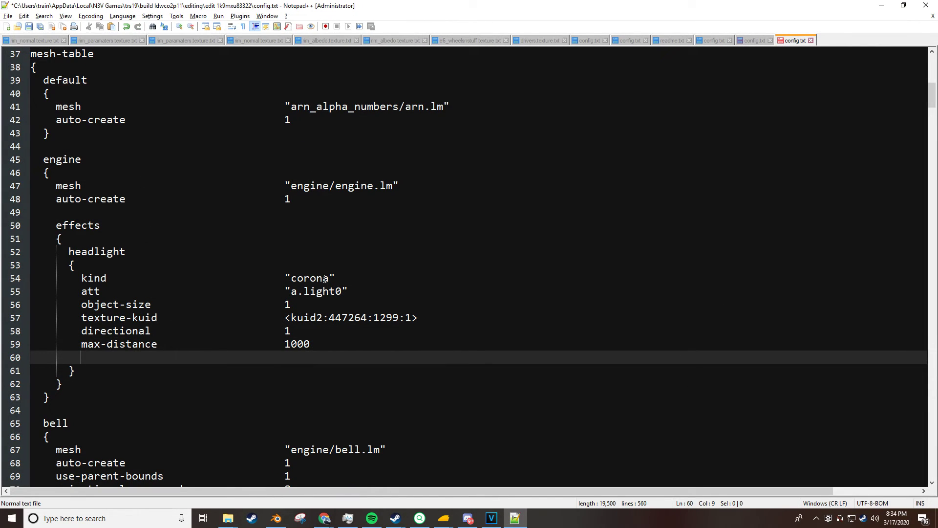
type("max-intensity 1.0")
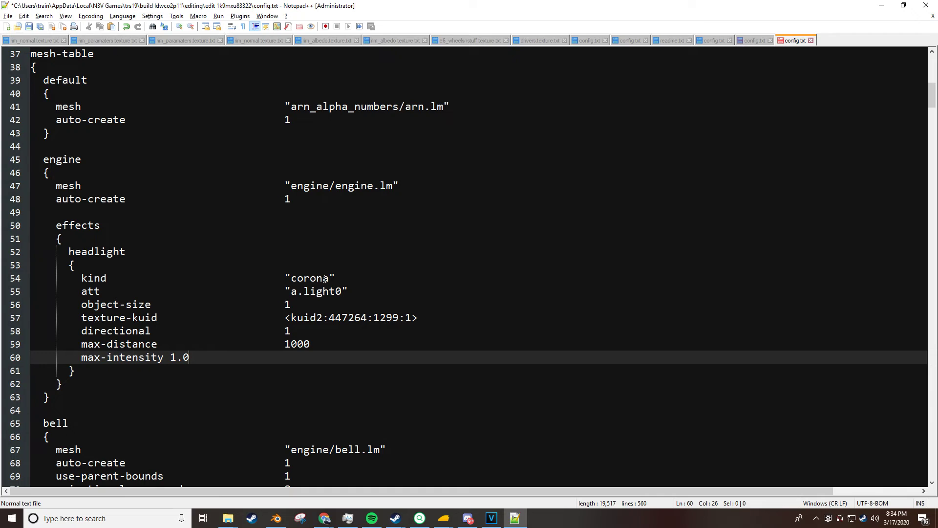
Align the max-intensity value with the other values of the headlight effect and set it to 0.4.
key("Tab")
key("Tab")
key("Tab")
key("Tab")
key("Tab")
key("Up")
key("Down")
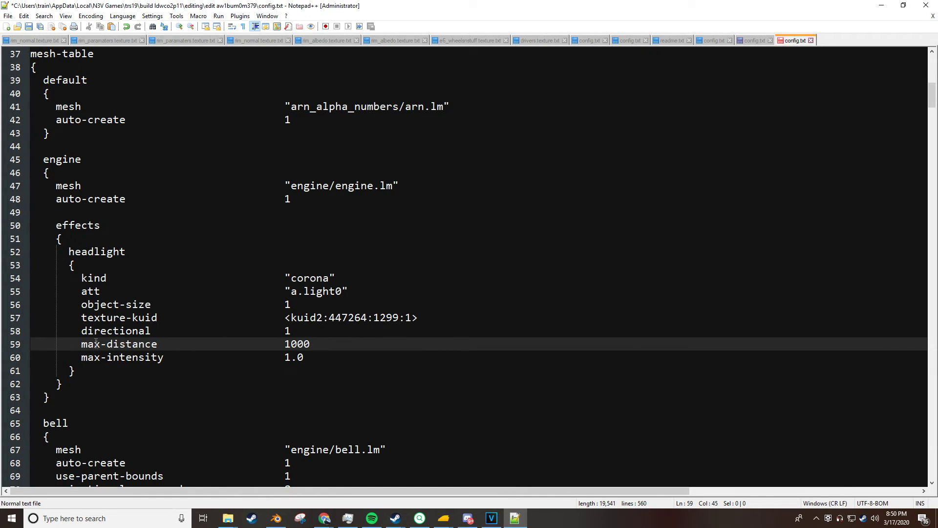
left_click(297, 357)
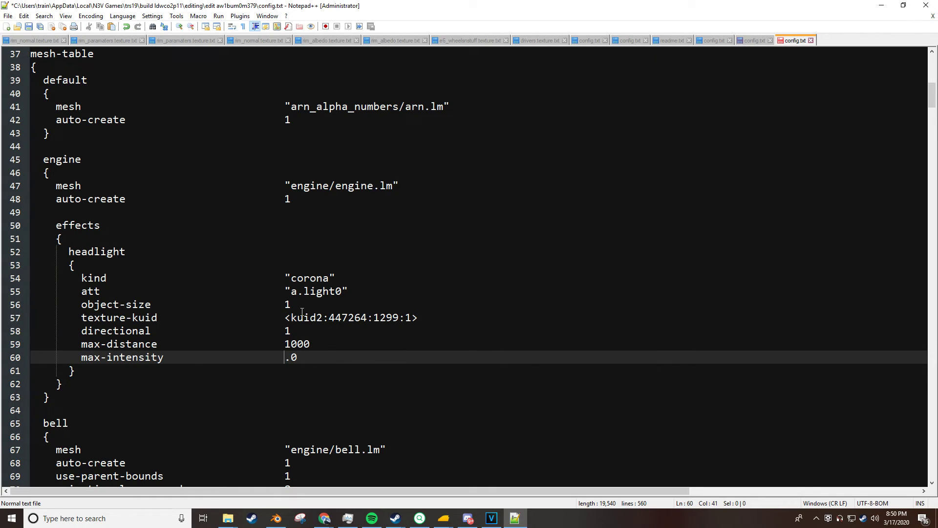
type("0")
Look up the object-size tag on the Corona Effect wiki page and set the headlight's object-size to 1.2.
key("alt+Tab")
key("Tab")
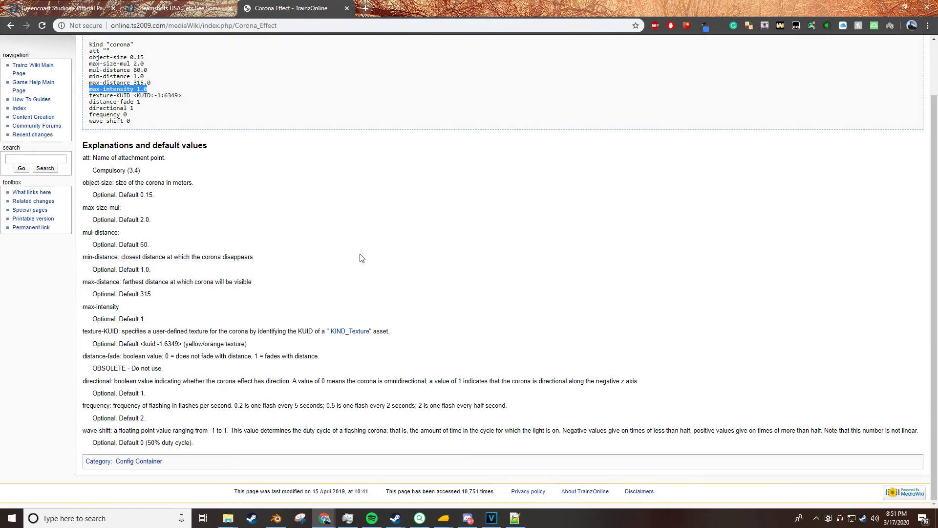
left_click(149, 141)
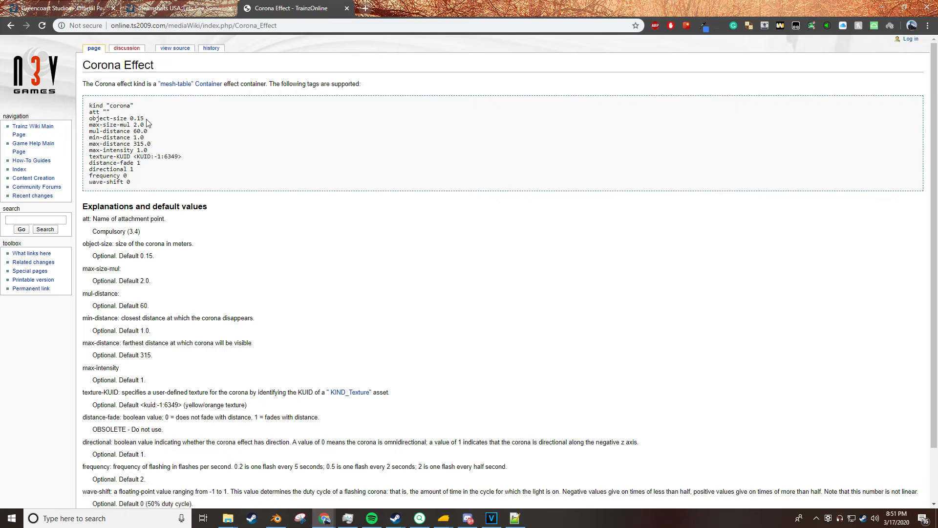
left_click_drag(146, 119, 83, 119)
key("alt+Tab")
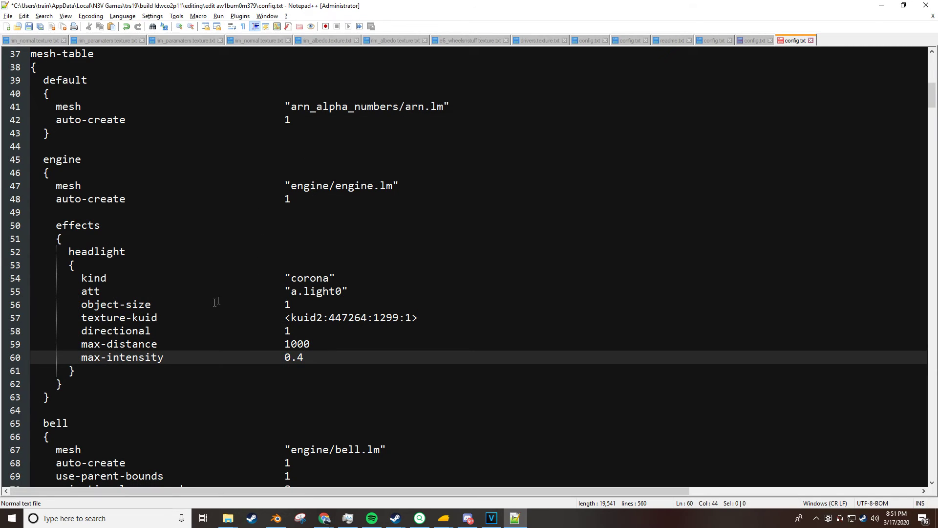
left_click(138, 307)
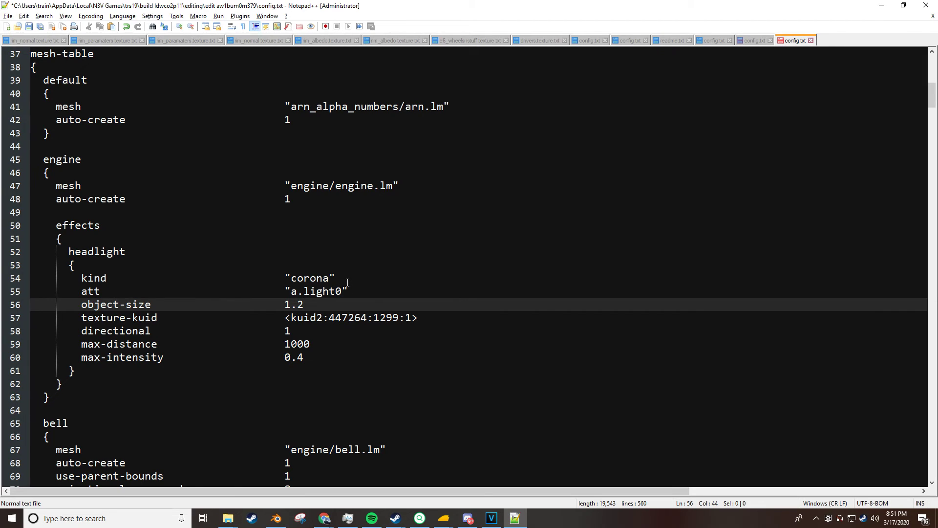
Save the locomotive's config file with the edited headlight effect.
left_click(317, 358)
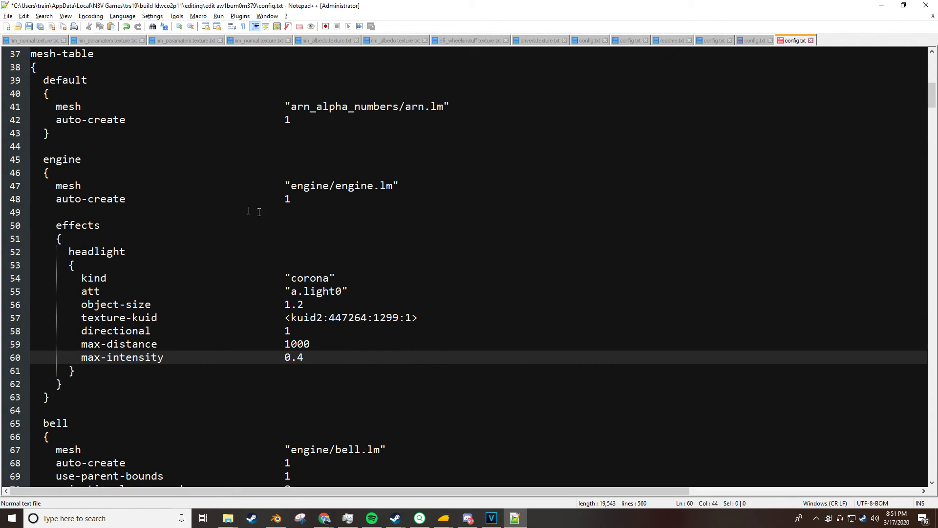
scroll(439, 287, "down", 1)
key("ctrl+s")
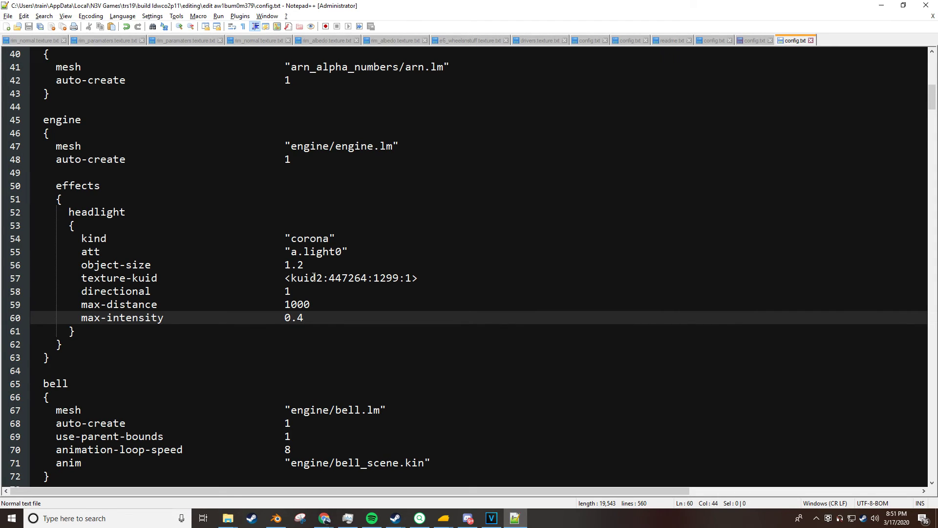
Switch to Content Manager, filter the assets to Download Station and search for "corona".
key("alt+Tab")
key("alt+Tab")
key("alt+Tab")
key("alt+Tab")
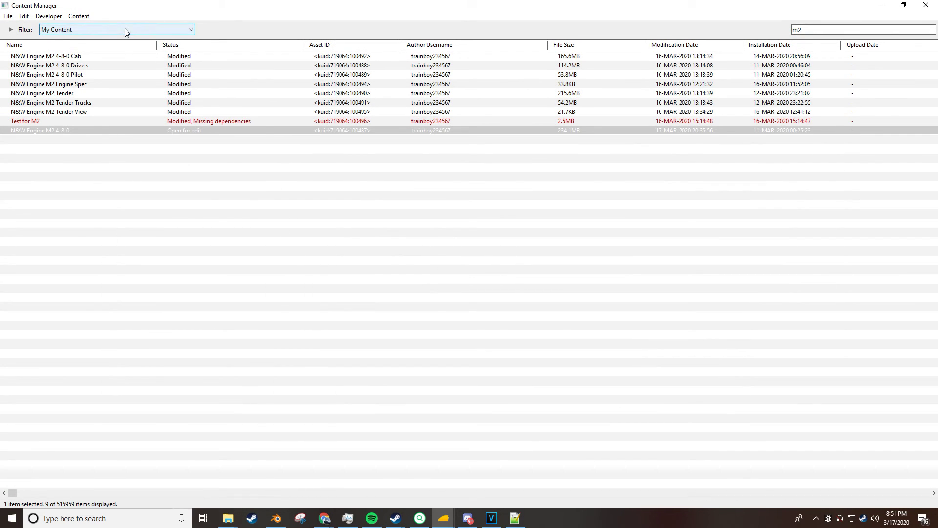
left_click(126, 30)
left_click(118, 48)
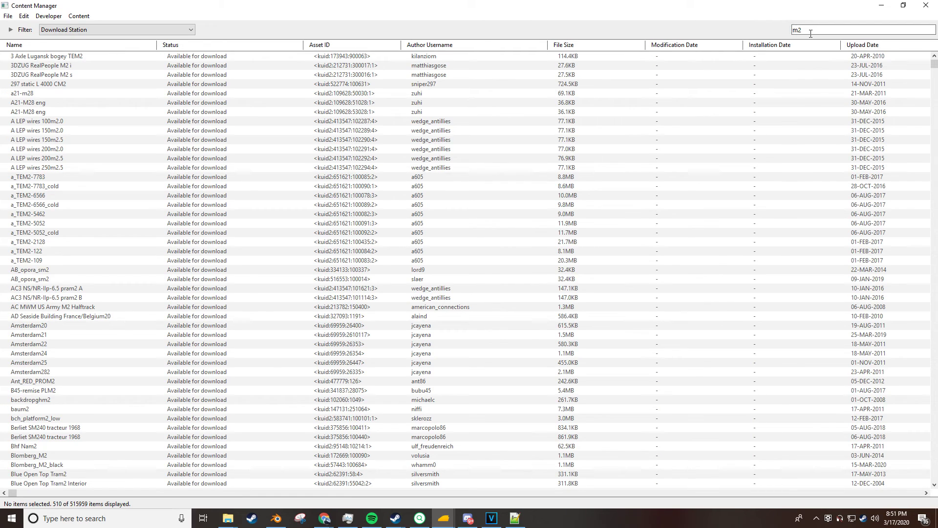
key("BackSpace")
key("BackSpace")
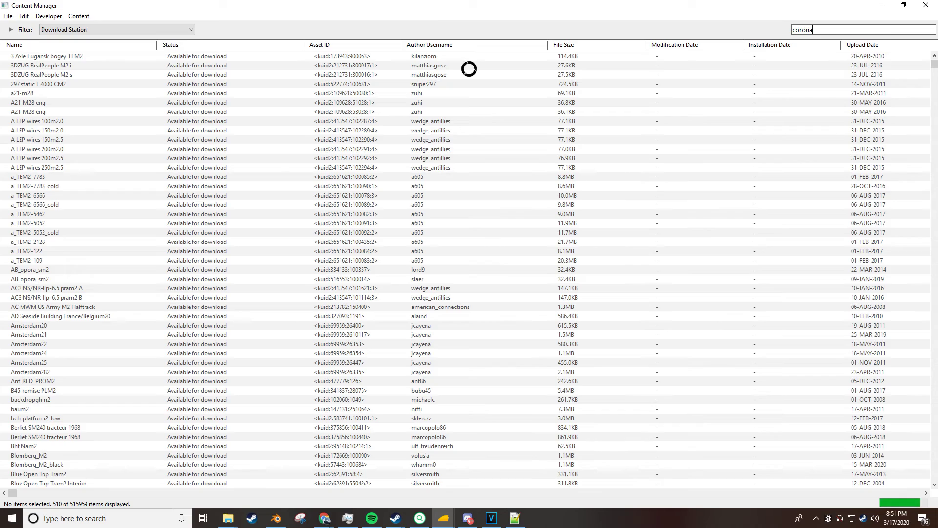
In the general Trainz settings of the launcher, enable managing content as thumbnails and close the settings.
mouse_move(443, 517)
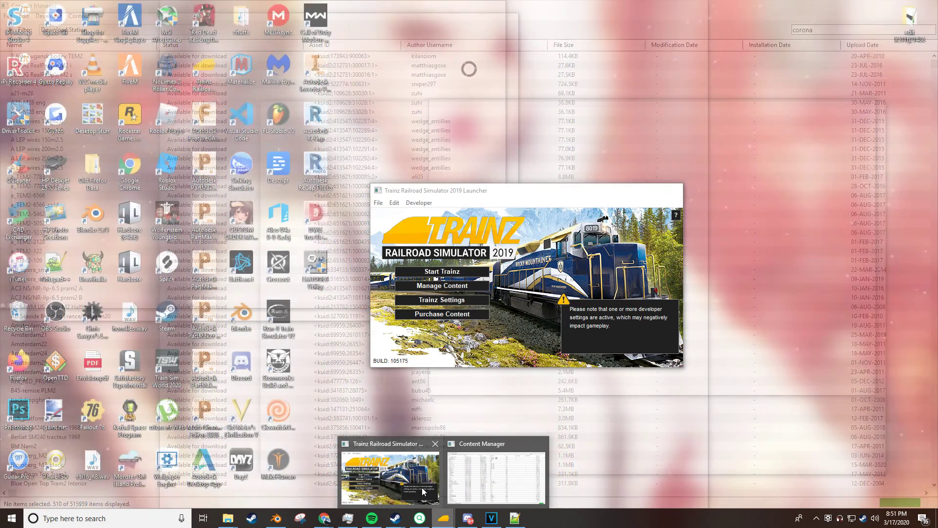
left_click(421, 488)
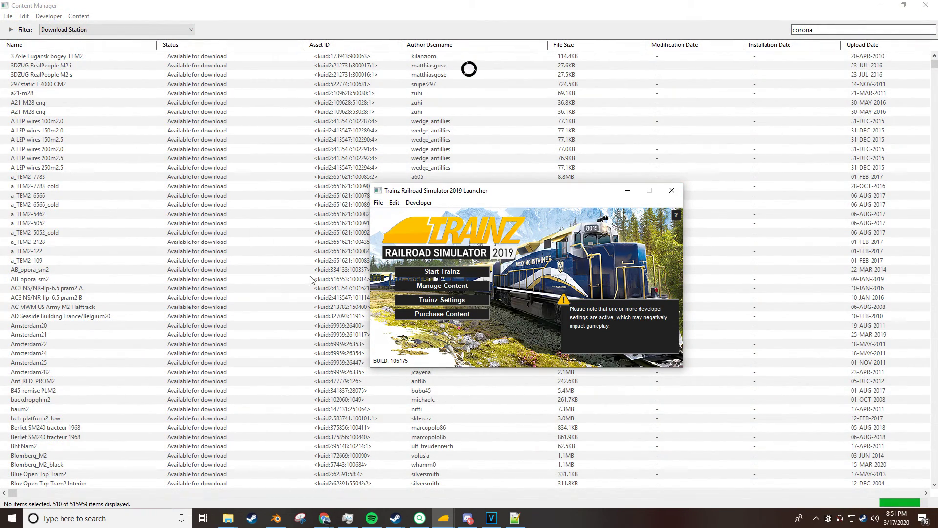
left_click(443, 304)
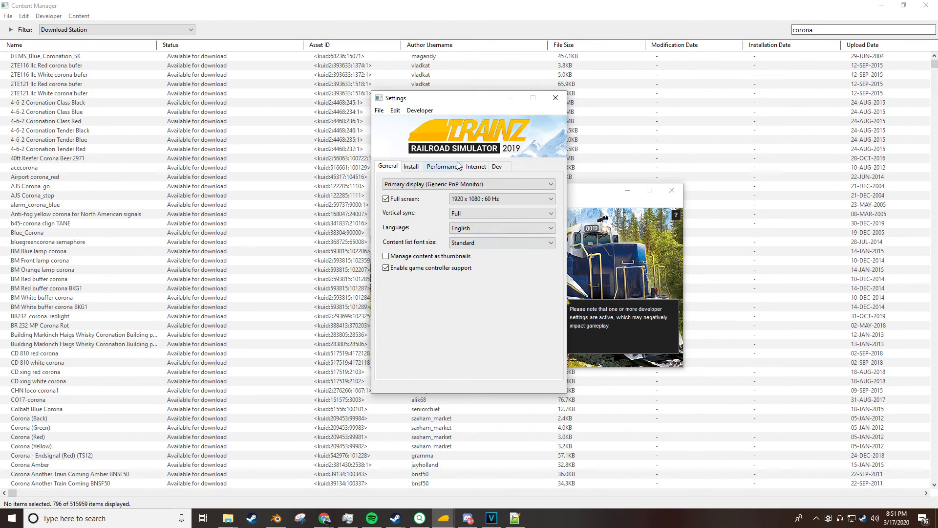
left_click(476, 166)
left_click(387, 166)
left_click(558, 104)
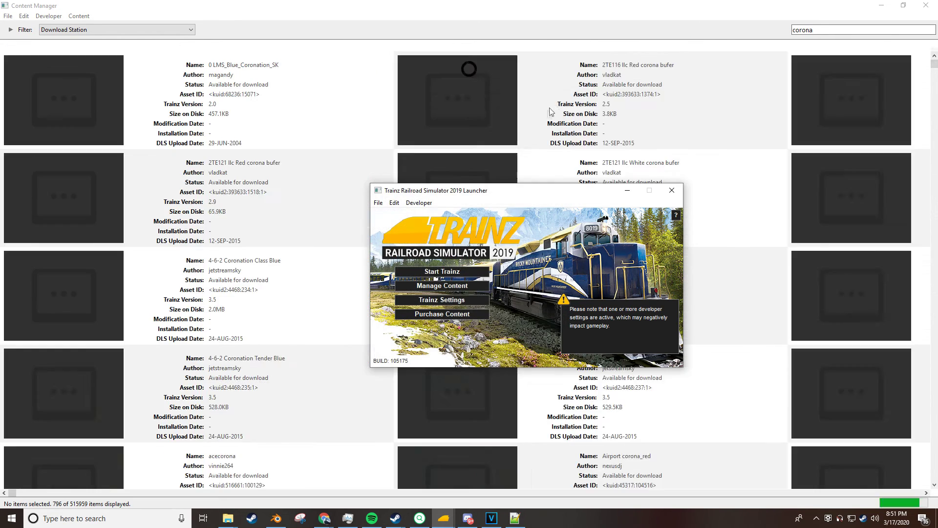
Browse the thumbnails of the Download Station corona assets for possible headlight textures.
left_click(521, 135)
scroll(352, 180, "down", 8)
scroll(352, 188, "down", 15)
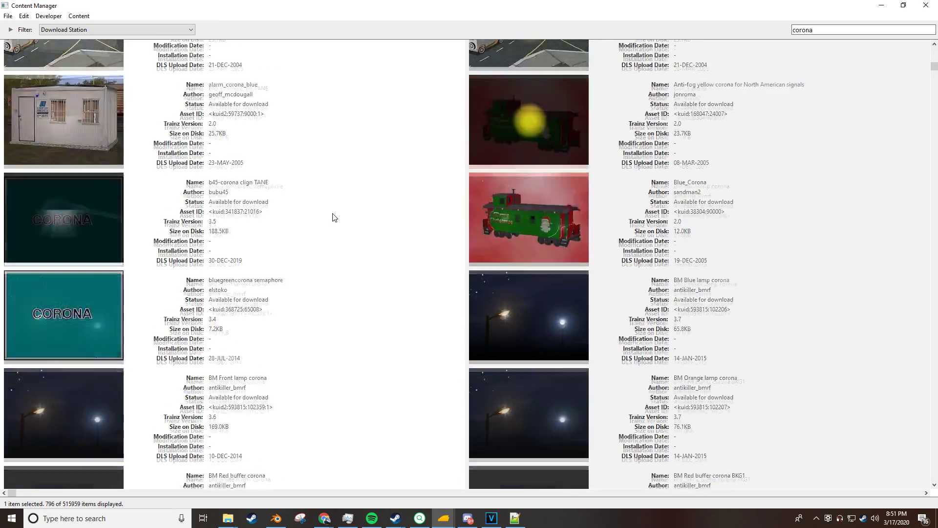
scroll(596, 296, "down", 3)
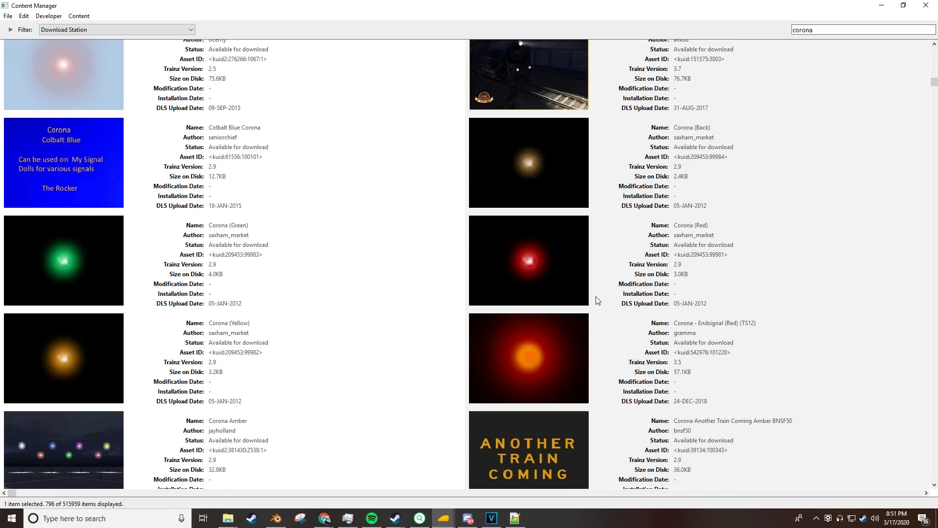
scroll(571, 296, "down", 5)
scroll(537, 333, "down", 12)
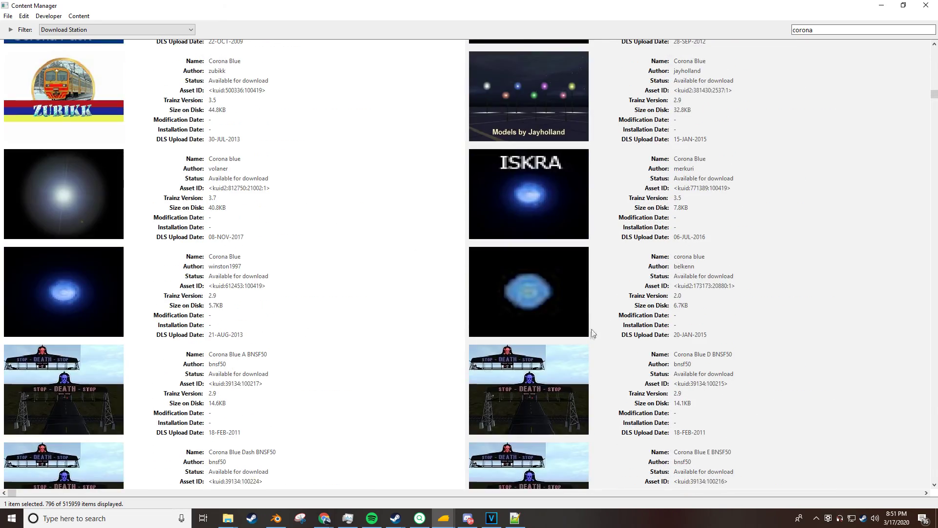
scroll(554, 339, "down", 15)
Filter the corona assets to Installed and select the Class Lights Corona White asset.
left_click(142, 30)
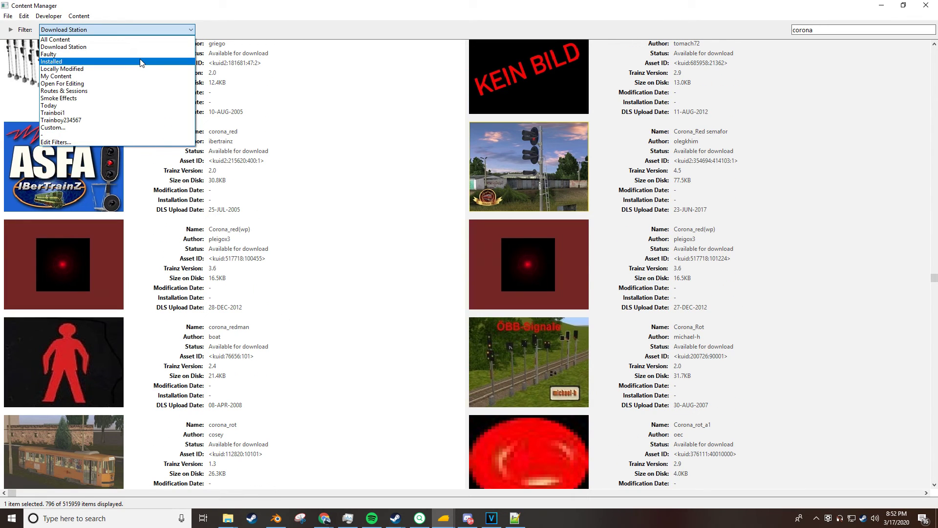
left_click(141, 62)
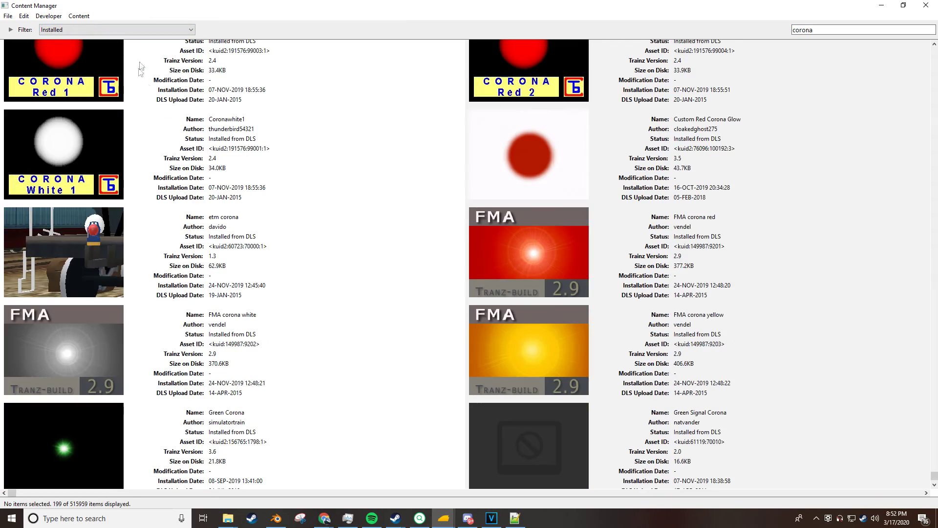
scroll(591, 370, "up", 20)
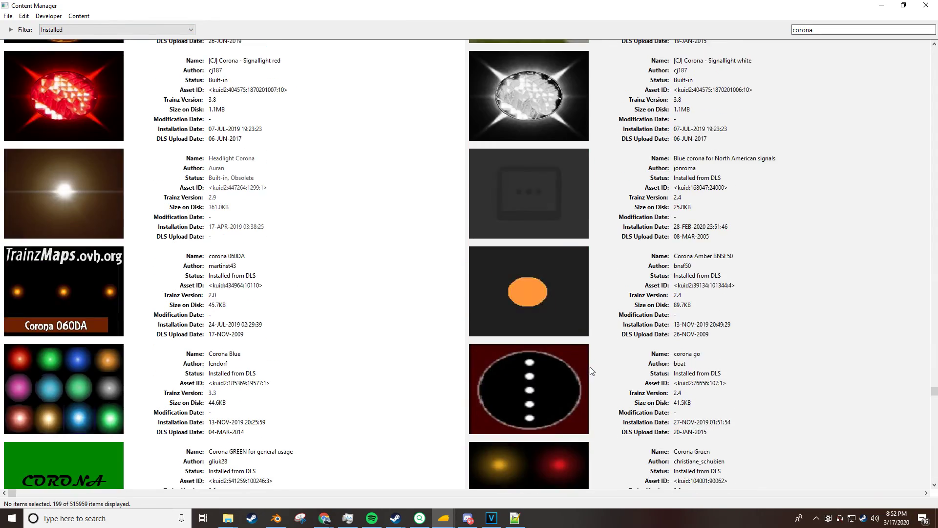
left_click(543, 291)
scroll(542, 298, "down", 3)
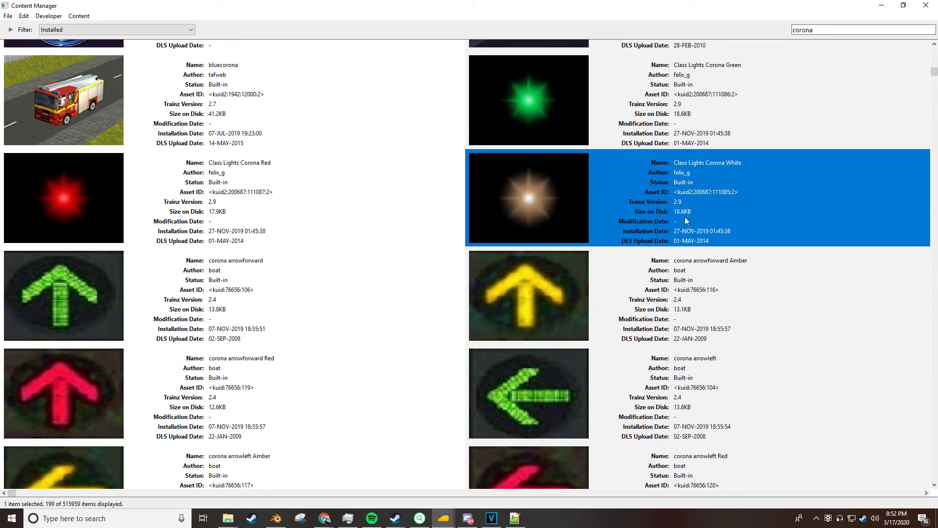
Switch to Notepad++, replace the headlight's texture-kuid with "<kuid2:200687:111085:2> Class Lights Corona White" and save config.txt.
left_click(682, 271)
left_click(673, 205)
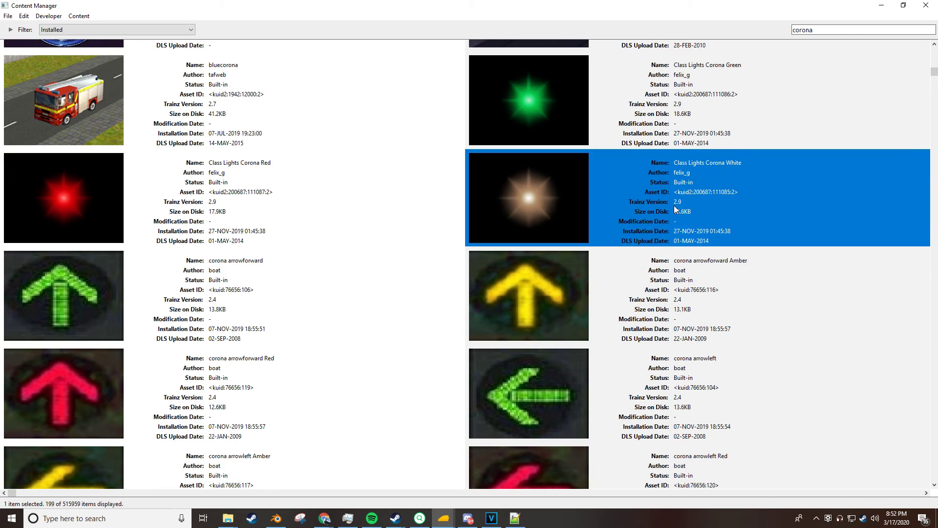
left_click(537, 272)
left_click(542, 208)
key("alt+Tab")
key("alt+Tab")
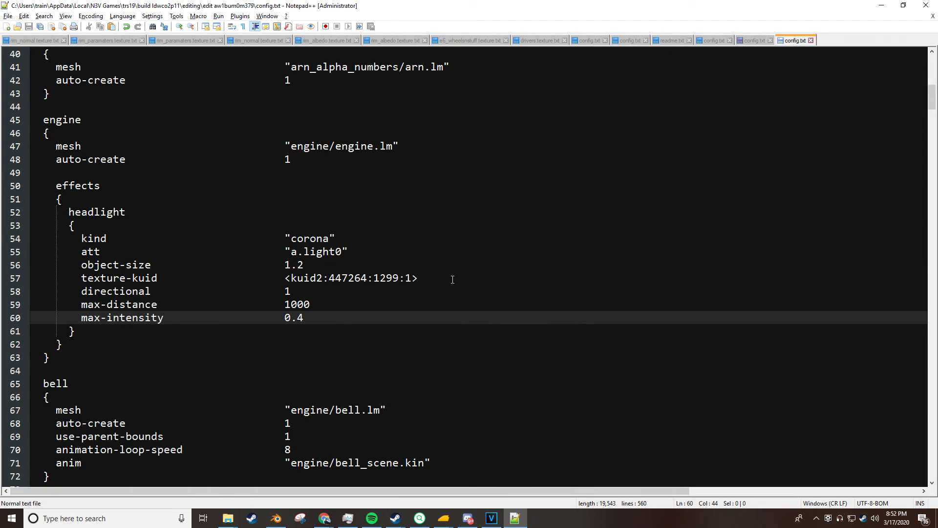
left_click_drag(453, 280, 292, 279)
type("<kuid2:200687:111085:2> Class Lights Corona White")
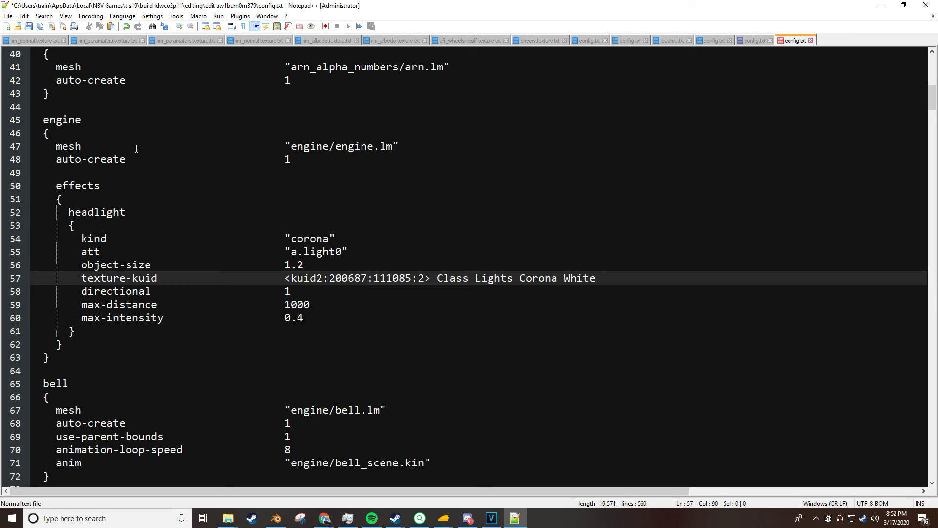
key("ctrl+s")
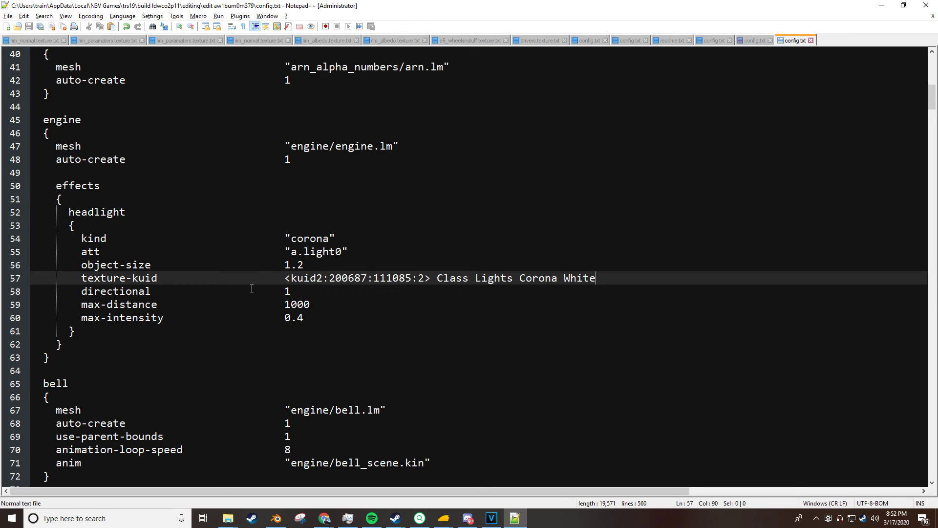
Review the headlight effect's object-size, texture-kuid, max-intensity, max-distance and directional entries.
left_click(312, 266)
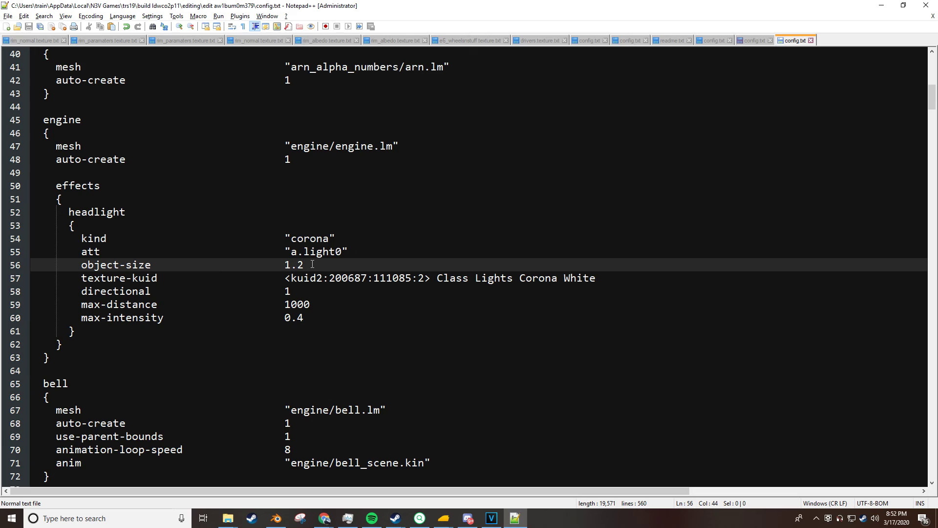
left_click(631, 279)
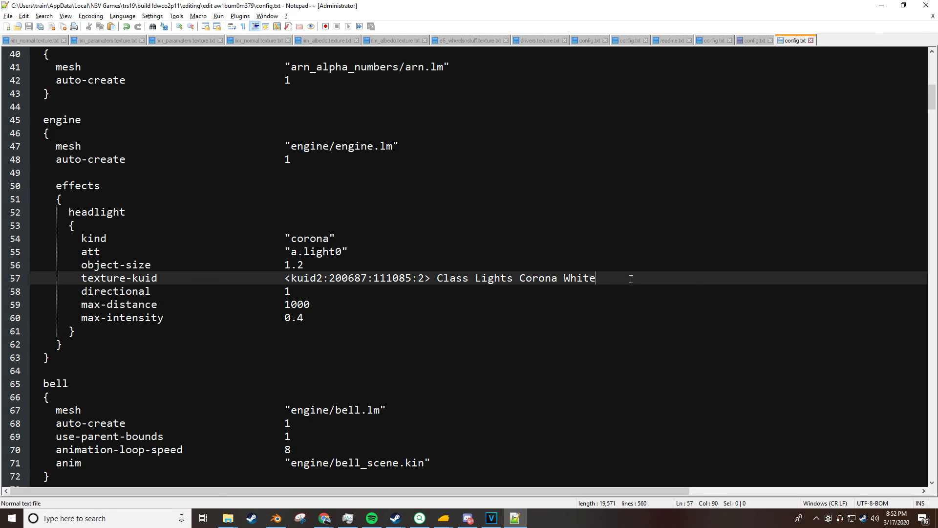
left_click(320, 315)
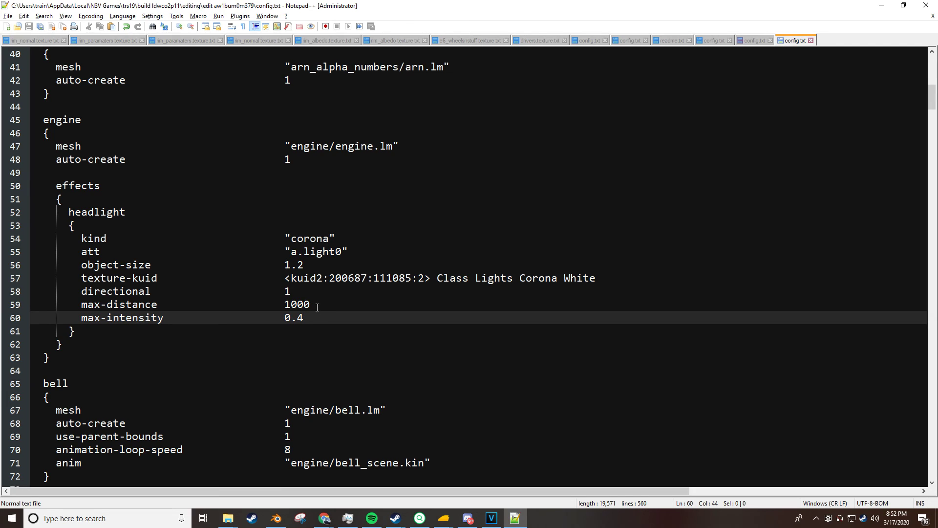
left_click(317, 307)
left_click(316, 292)
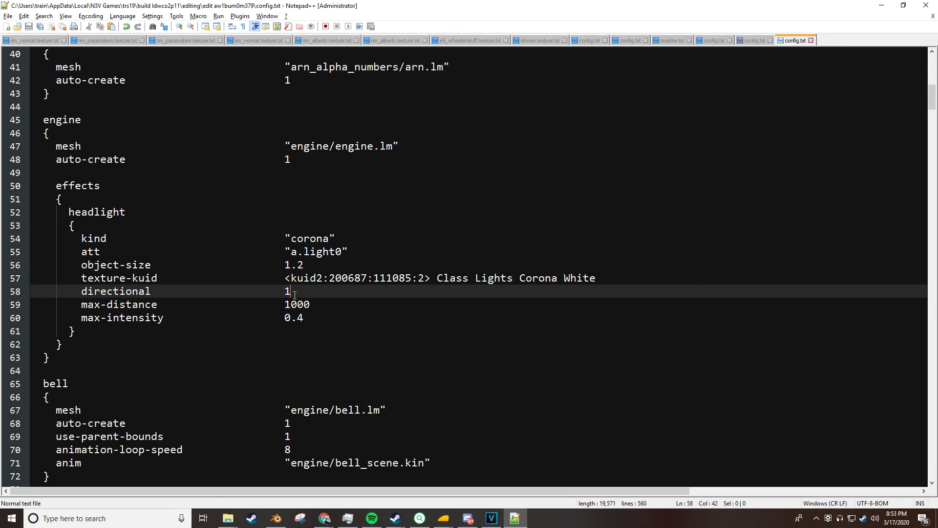
Switch to Content Manager, filter the assets to Open For Editing and search for "m2".
key("alt+Tab")
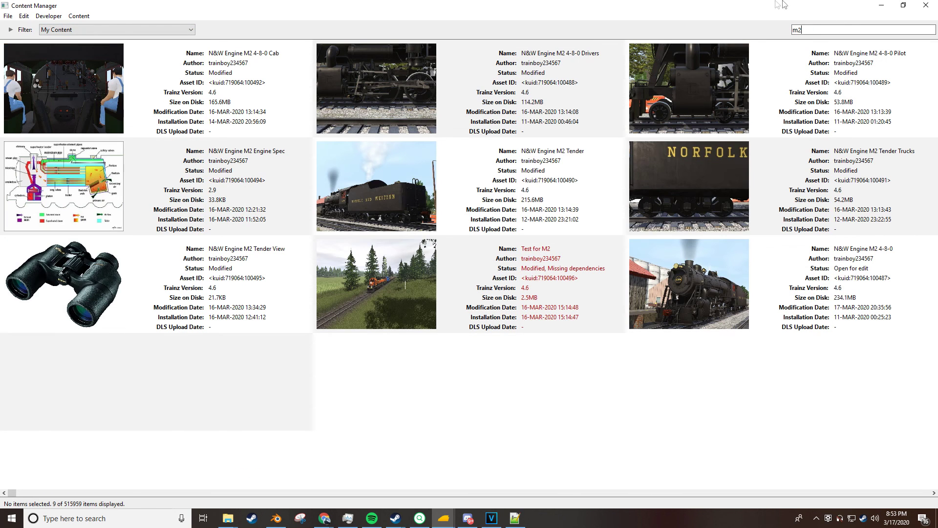
key("BackSpace")
key("BackSpace")
left_click(120, 30)
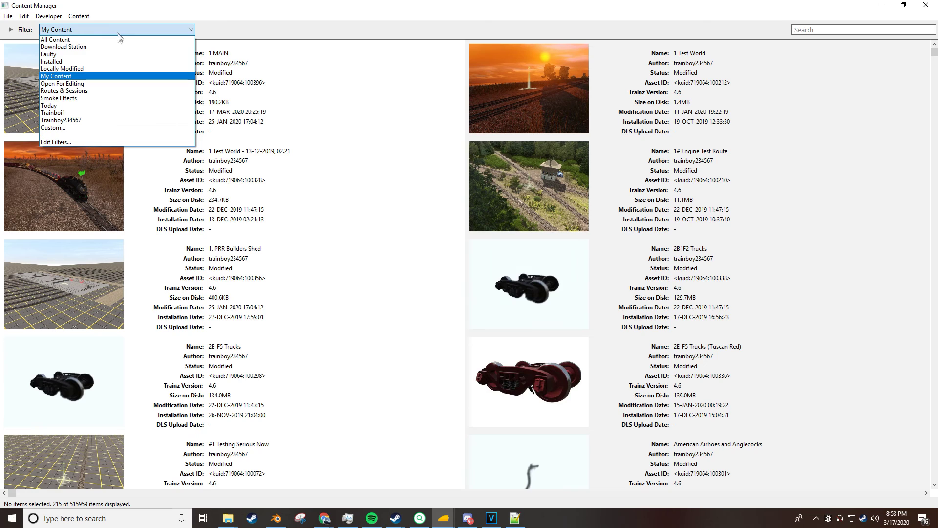
left_click(106, 84)
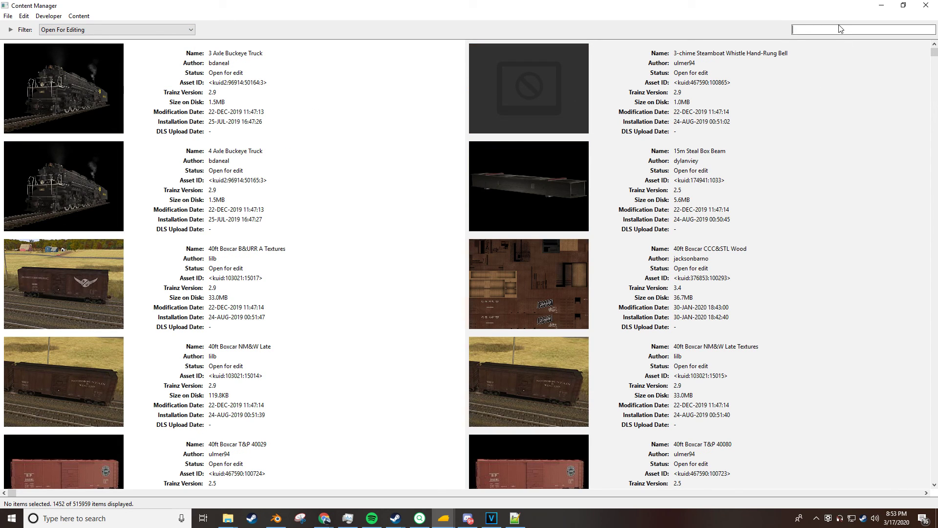
type("m2")
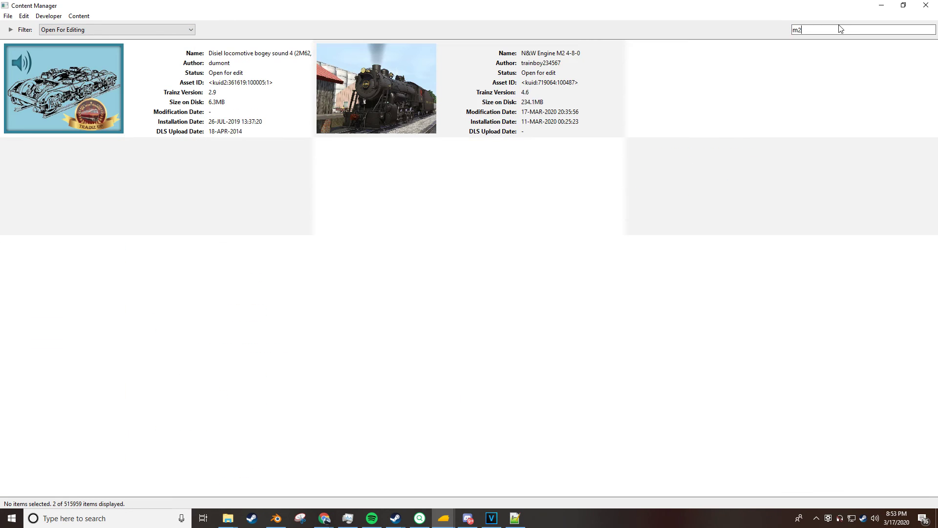
Select the N&W Engine M2 4-8-0 asset and submit its edits.
left_click(445, 106)
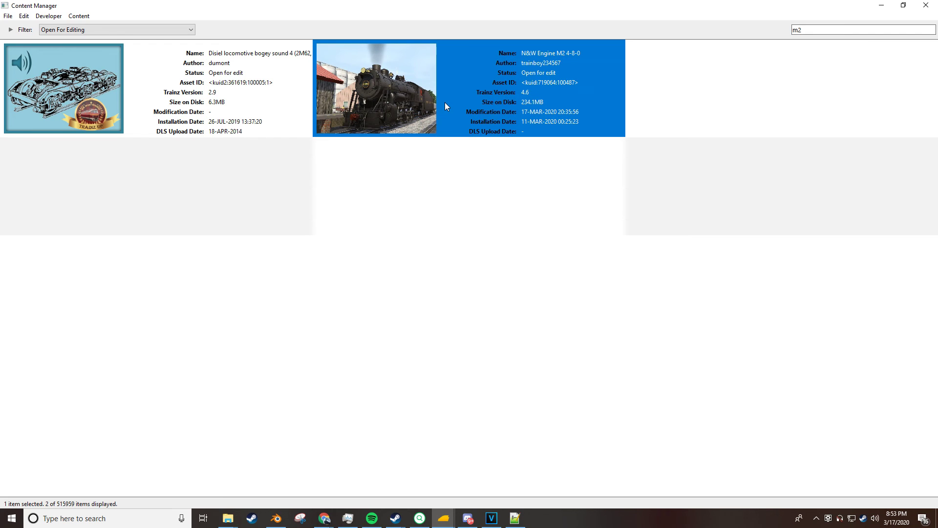
key("ctrl+m")
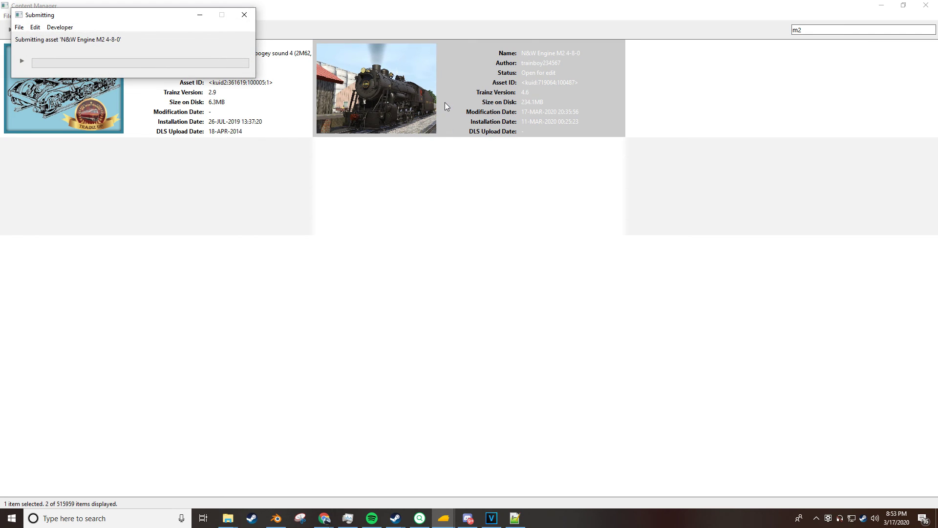
right_click(445, 102)
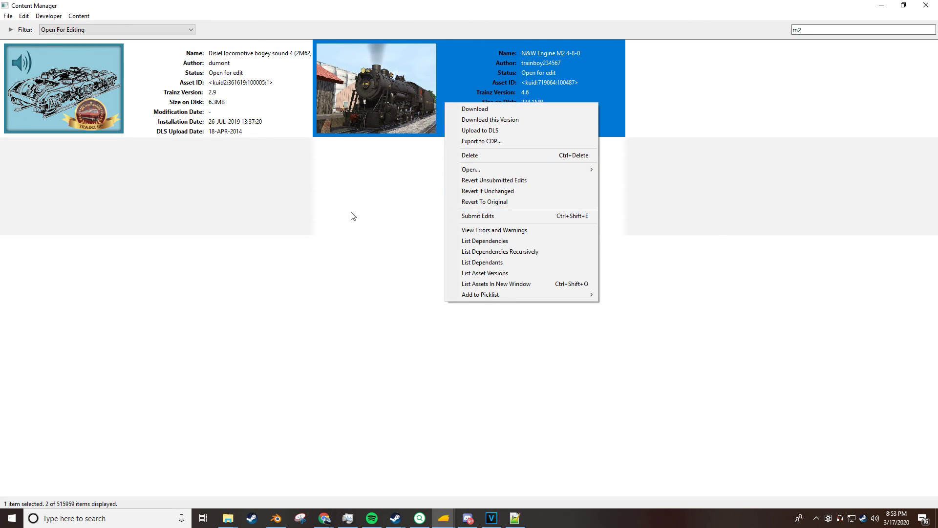
left_click(444, 518)
left_click(513, 484)
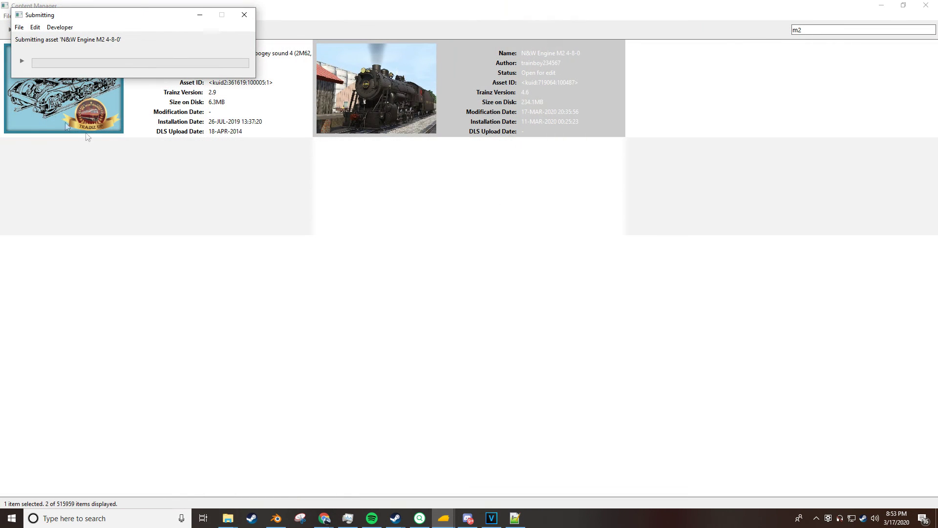
left_click(21, 59)
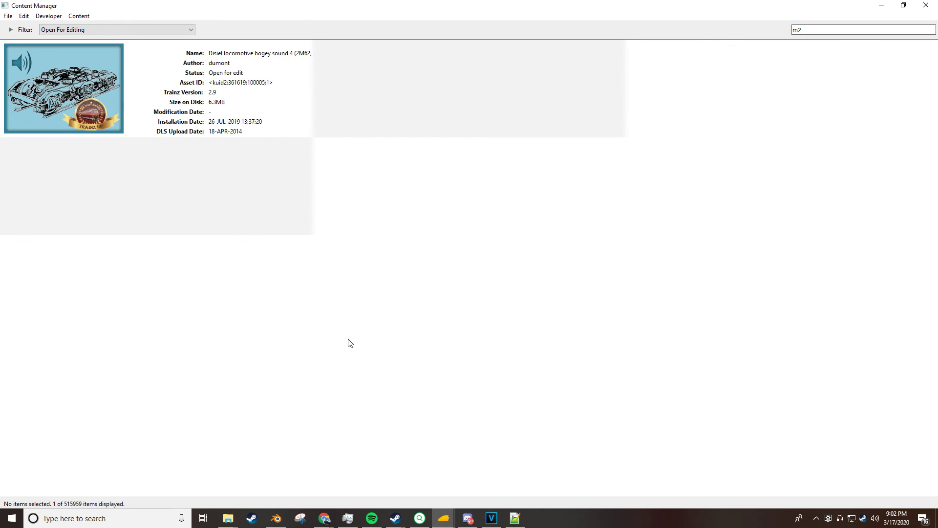
Switch to the running Trainz session, select locomotive 1103 and turn on its headlight.
mouse_move(444, 522)
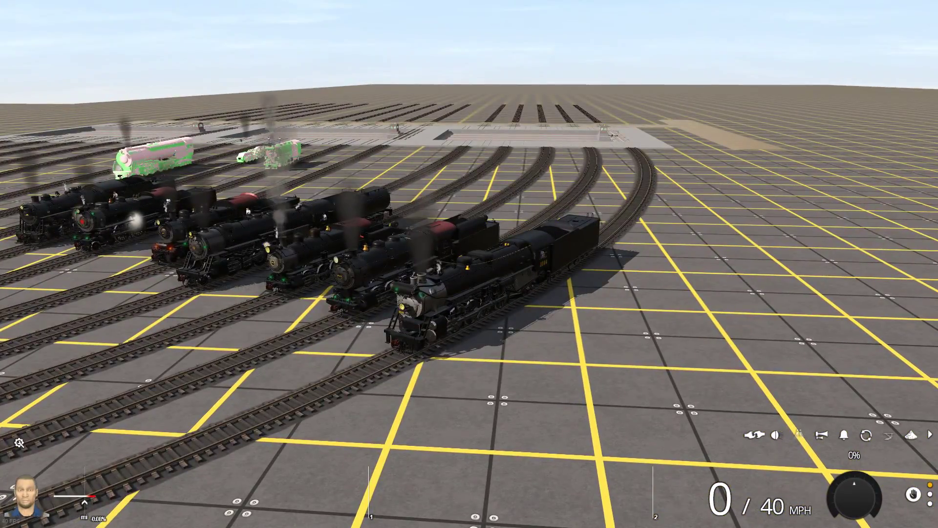
right_click(364, 267)
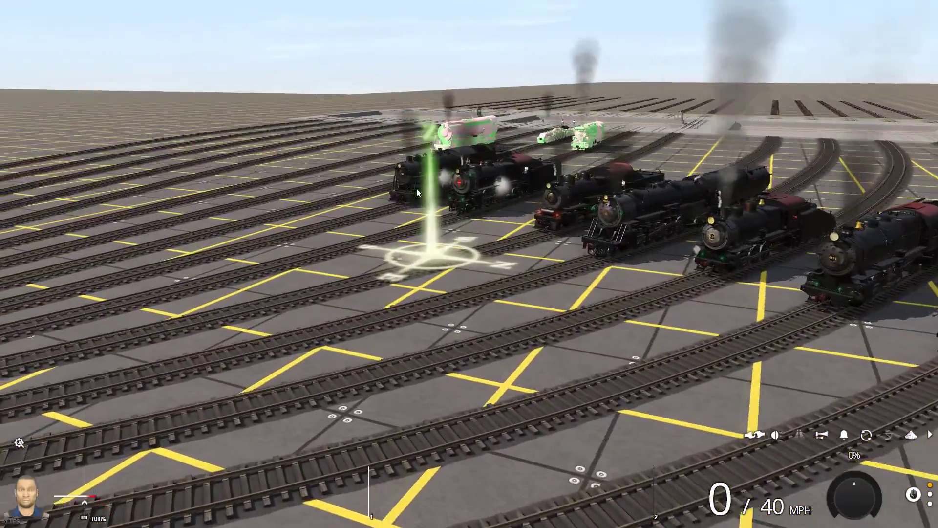
left_click(416, 188)
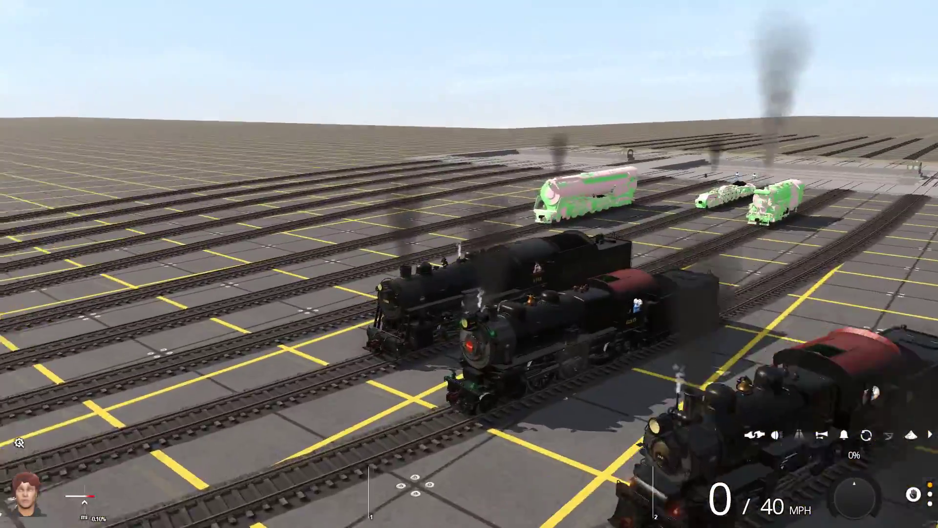
key("l")
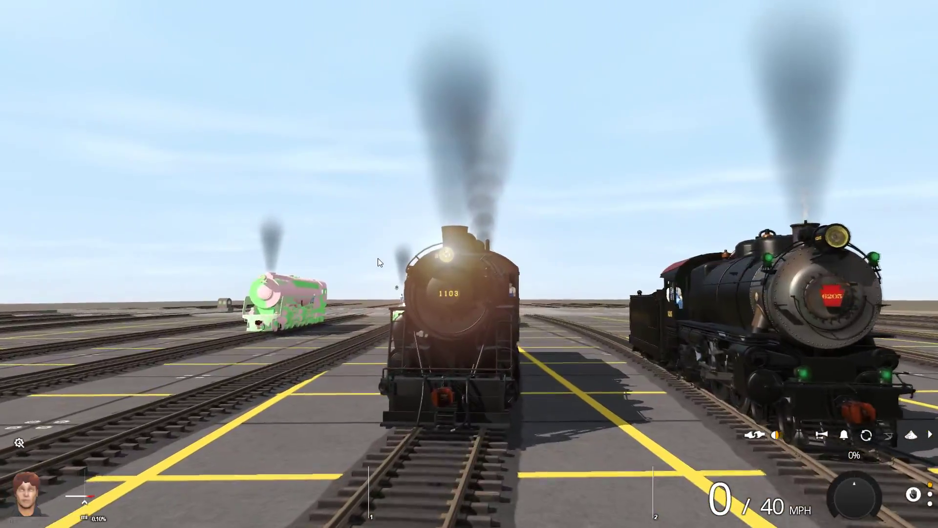
Examine the headlight glow of locomotive 1103 from the front and side, both close up and farther away.
right_click(377, 262)
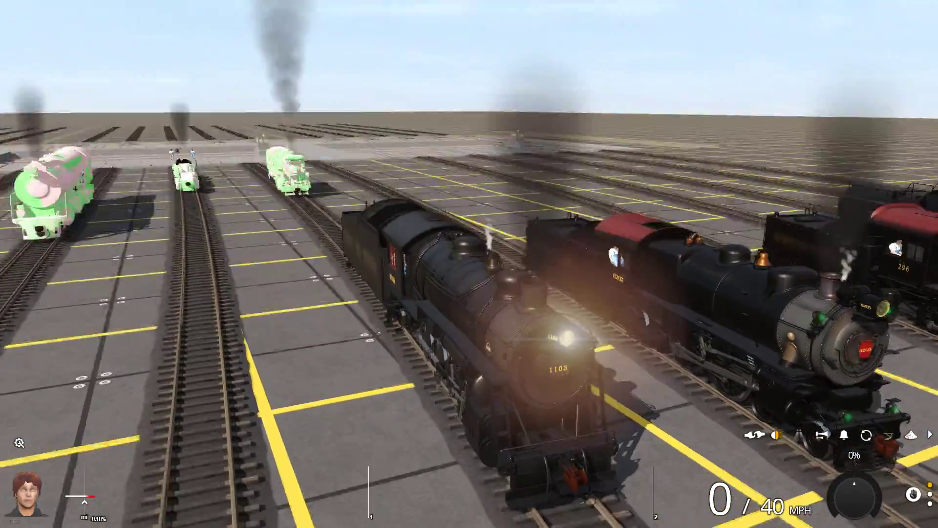
key("Up")
key("Left")
key("Down")
key("Right")
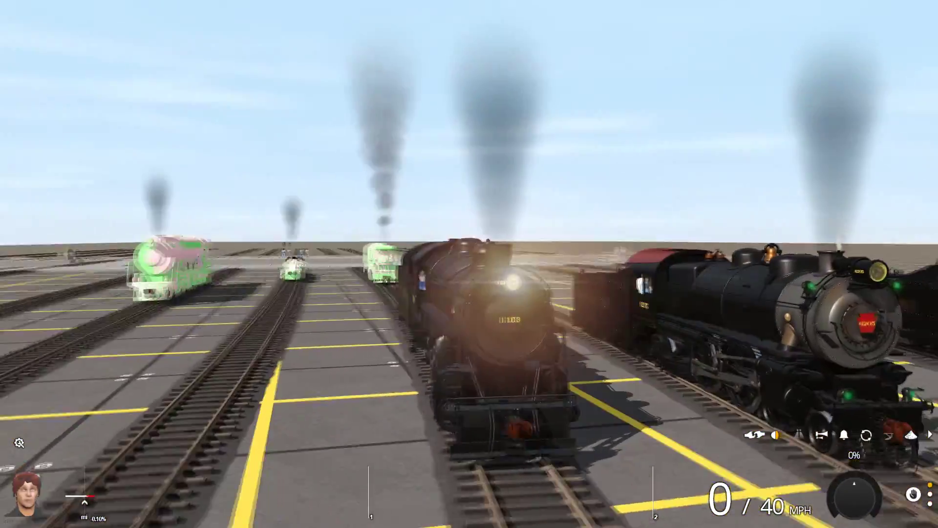
key("Right")
scroll(491, 256, "down", 3)
scroll(491, 256, "up", 4)
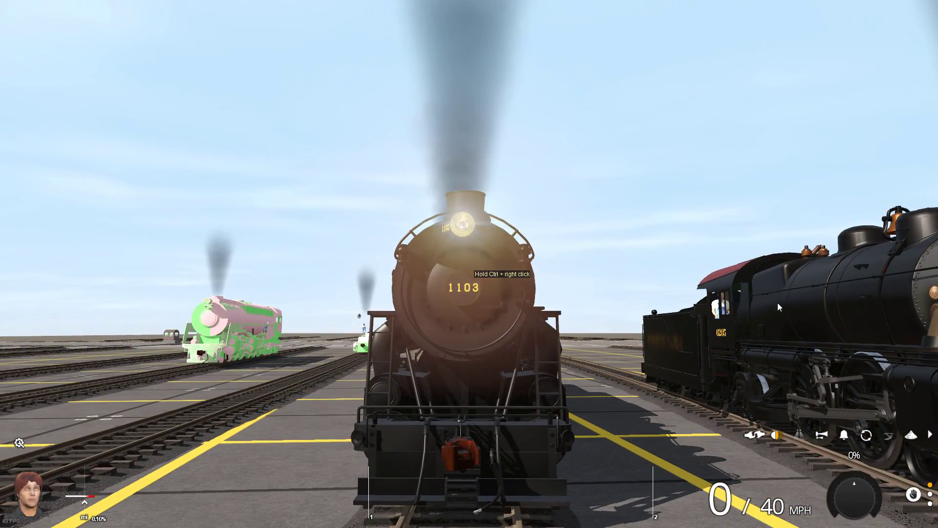
scroll(777, 307, "down", 5)
Select the red-roofed locomotive beside 1103 and turn on its headlight for comparison.
left_click(778, 306)
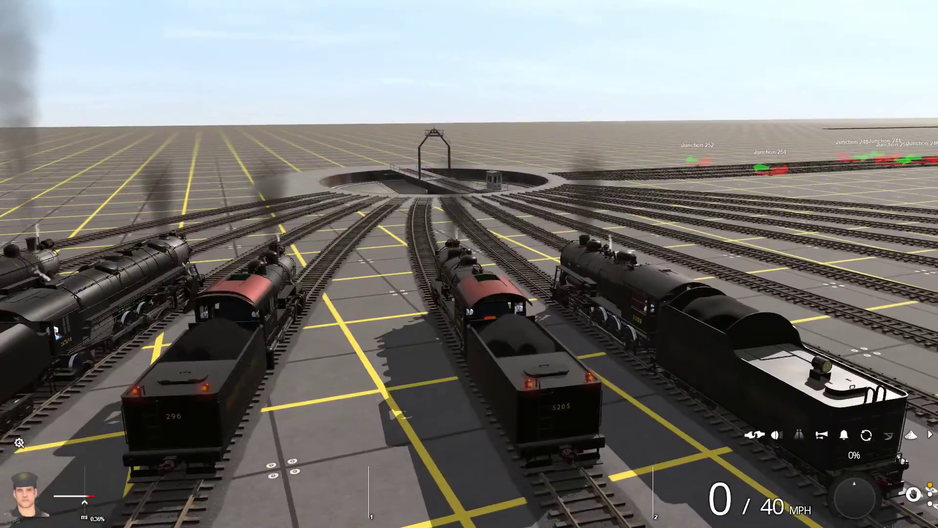
key("Right")
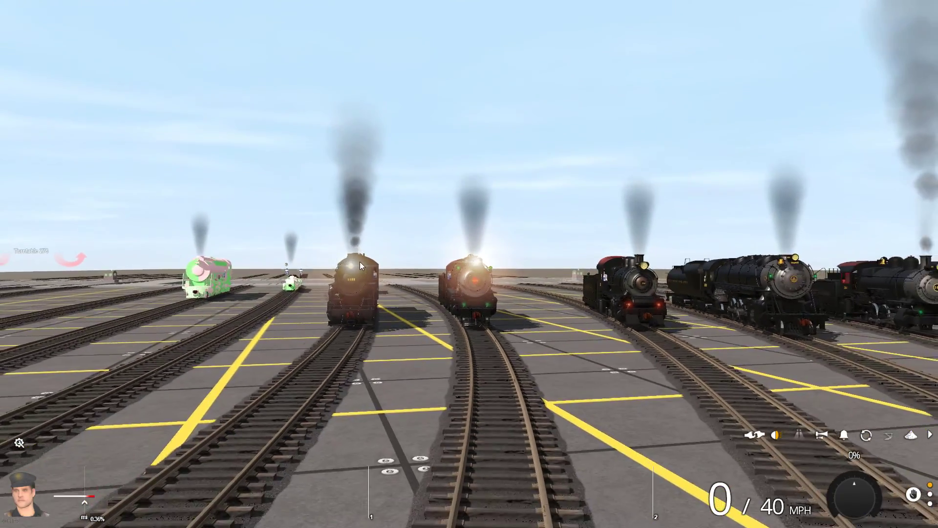
scroll(360, 262, "up", 2)
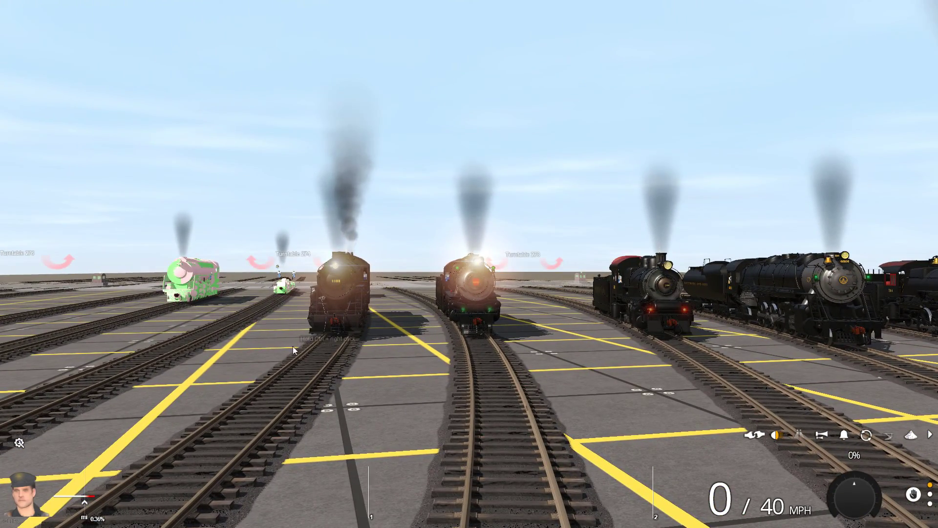
Compare the headlight glow of locomotive 1103 with the neighbouring red-roofed locomotive's from different angles and distances.
left_click(368, 324)
scroll(367, 324, "up", 3)
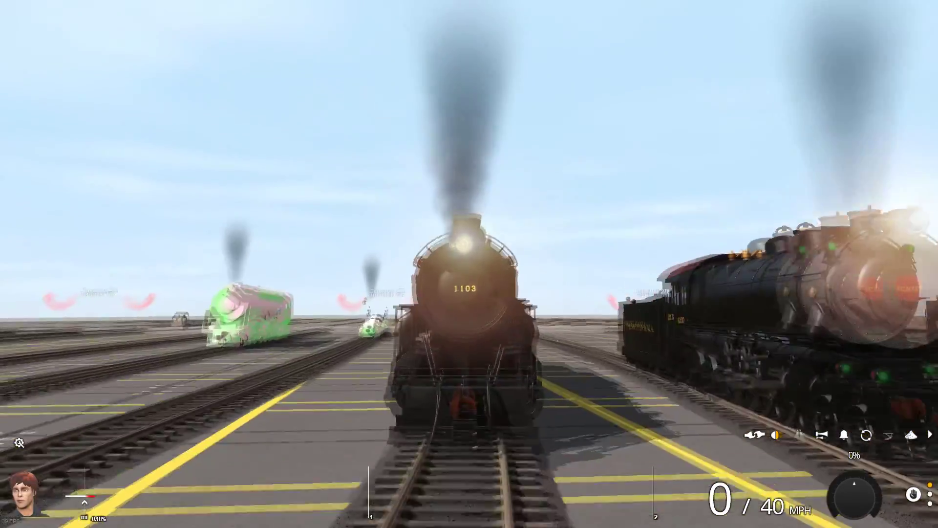
scroll(420, 288, "down", 3)
left_click_drag(420, 289, 579, 282)
scroll(578, 283, "down", 3)
left_click(616, 275)
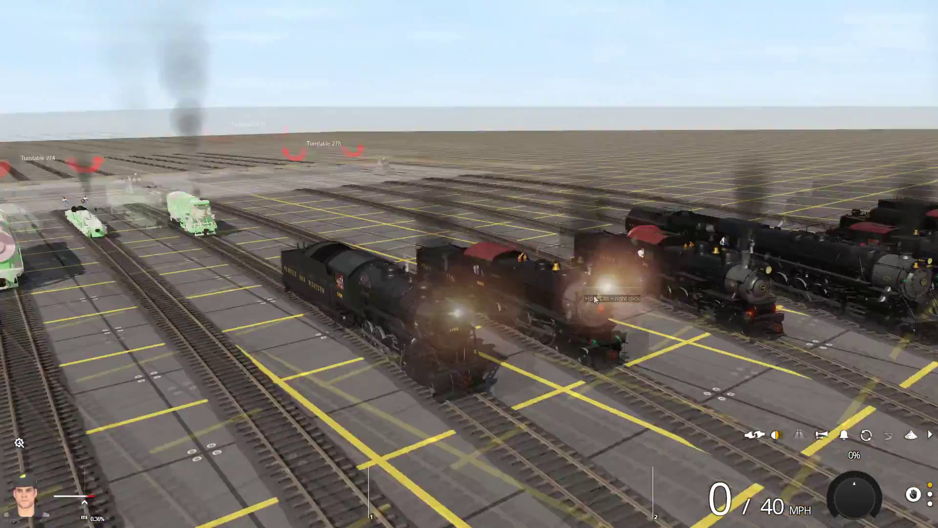
left_click(337, 298)
left_click_drag(337, 298, 249, 205)
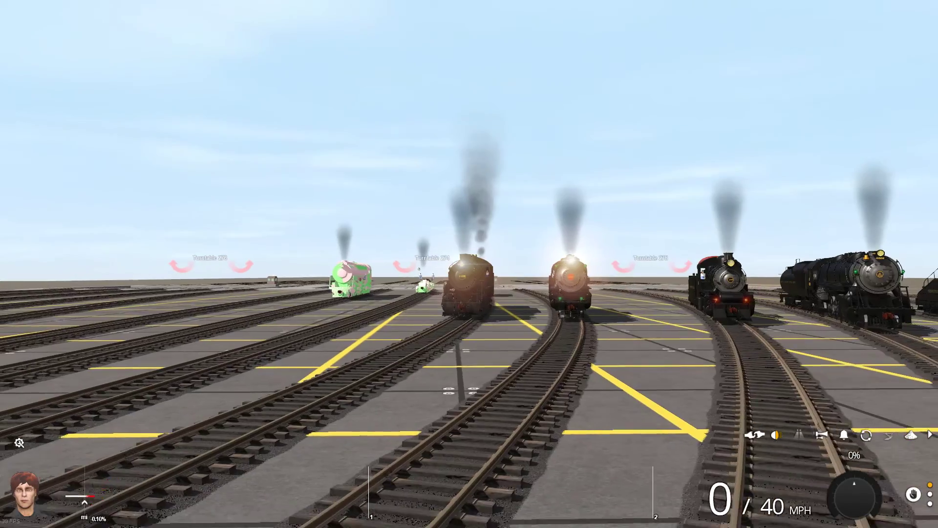
left_click_drag(547, 273, 504, 333)
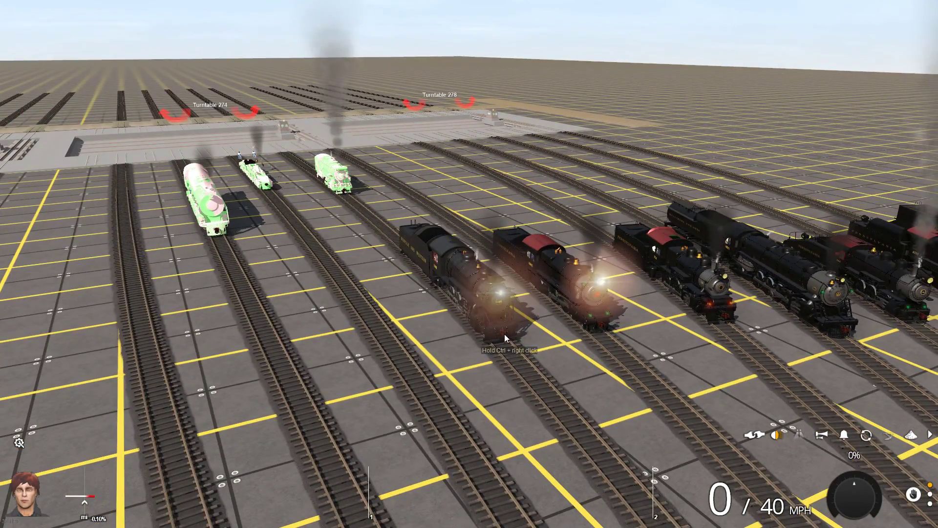
key("4")
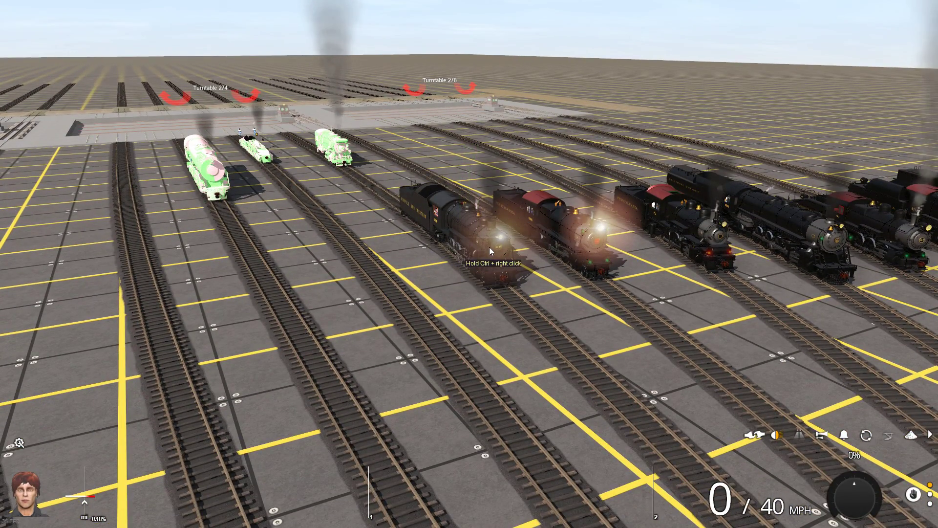